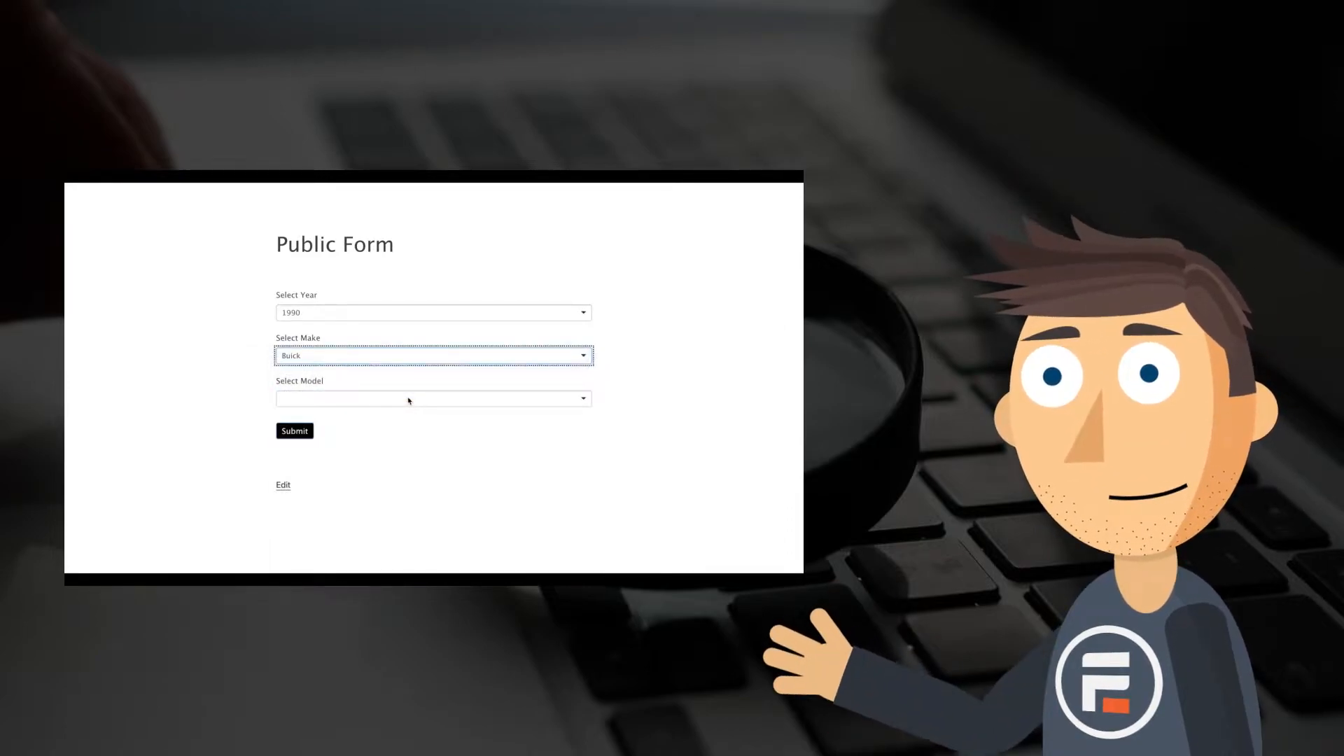
{"action": "left_click", "coordinate": [409, 399]}
{"action": "left_click", "coordinate": [402, 425]}
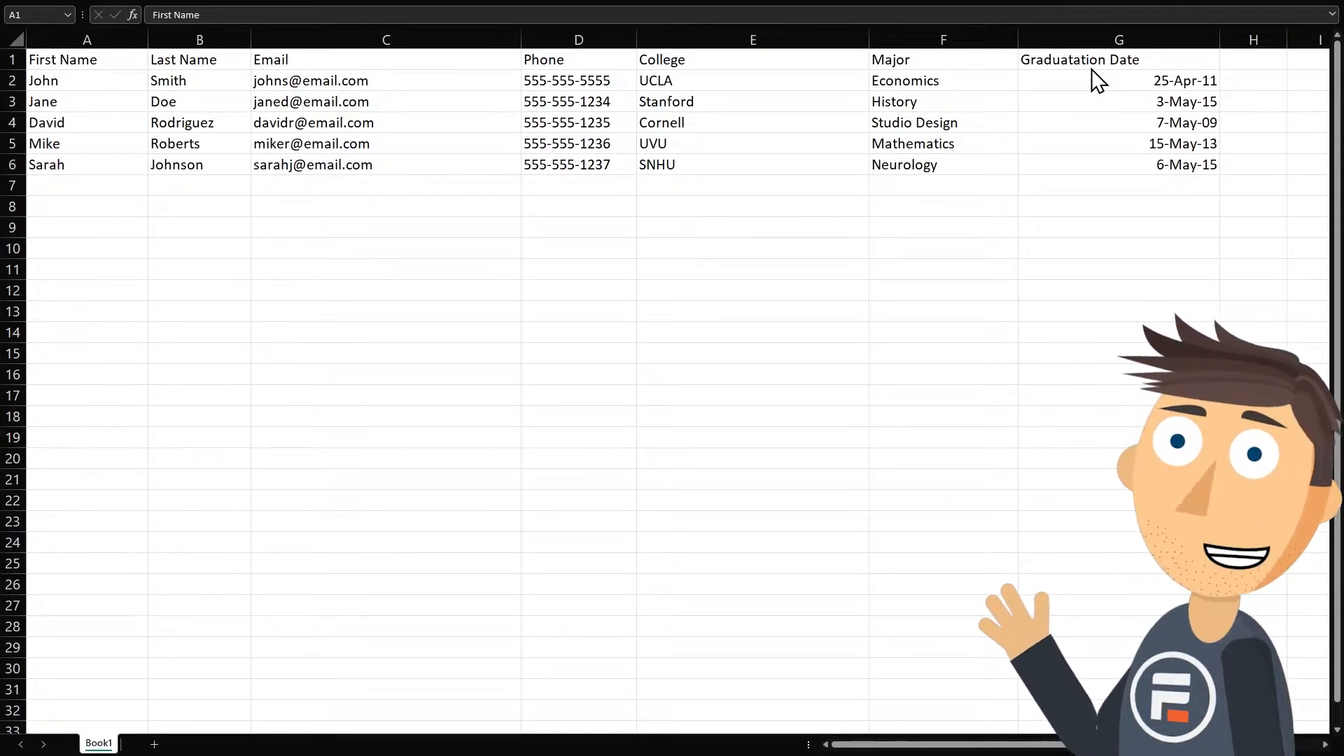
Export the Book1 contact spreadsheet with the file type changed to CSV (Comma delimited).
{"action": "left_click", "coordinate": [21, 1]}
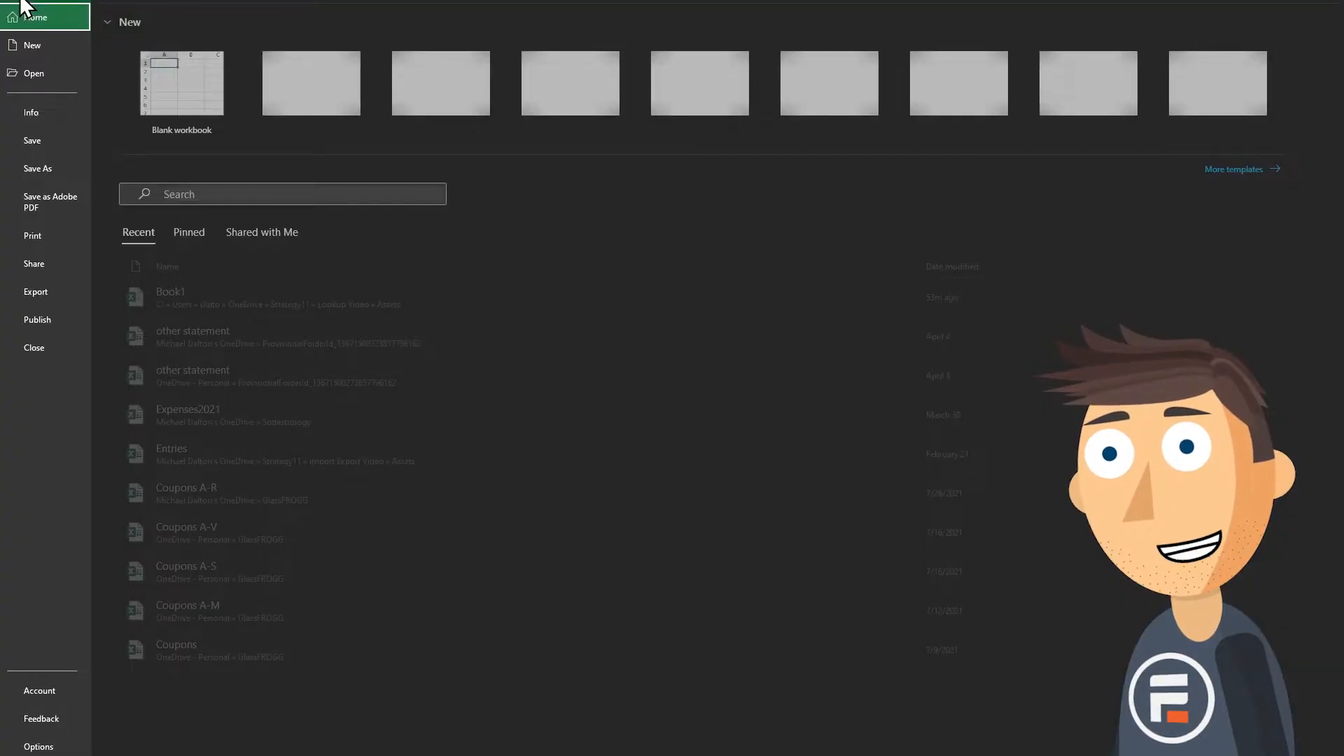
{"action": "left_click", "coordinate": [38, 294]}
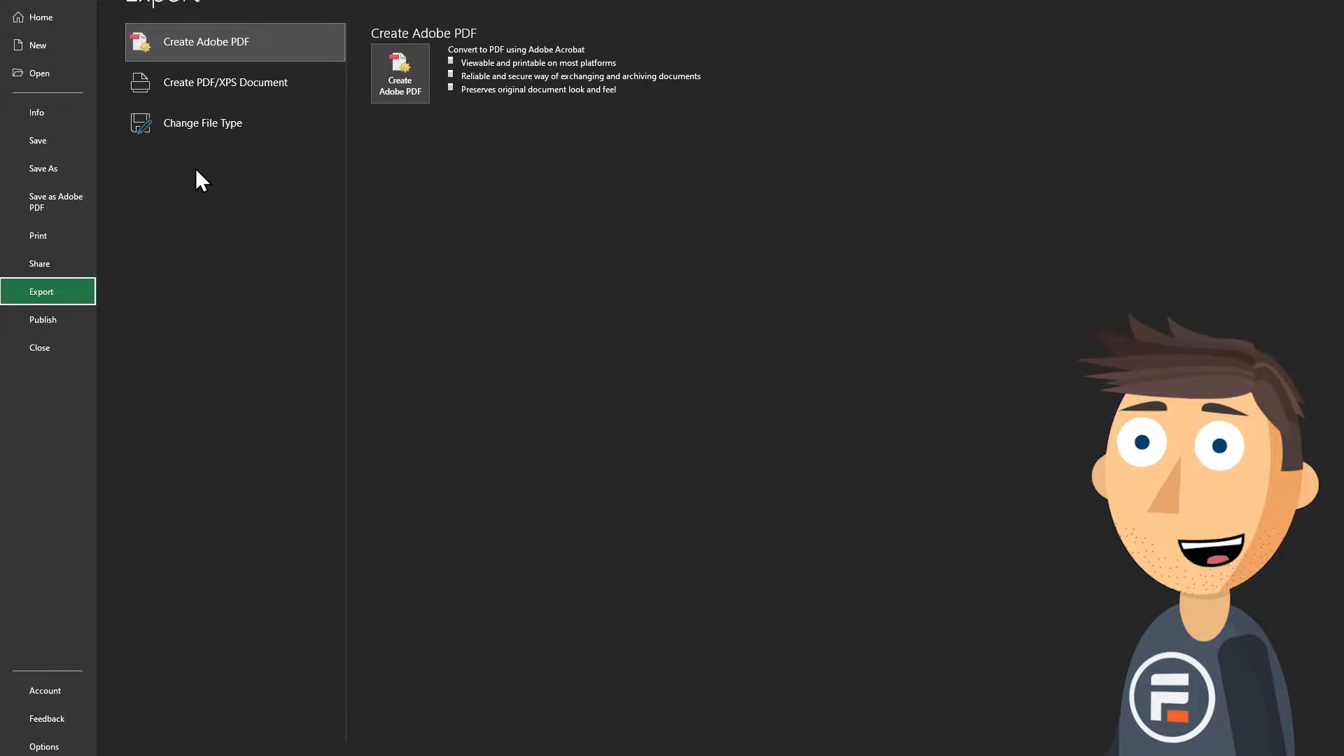
{"action": "left_click", "coordinate": [204, 122]}
{"action": "left_click", "coordinate": [616, 218]}
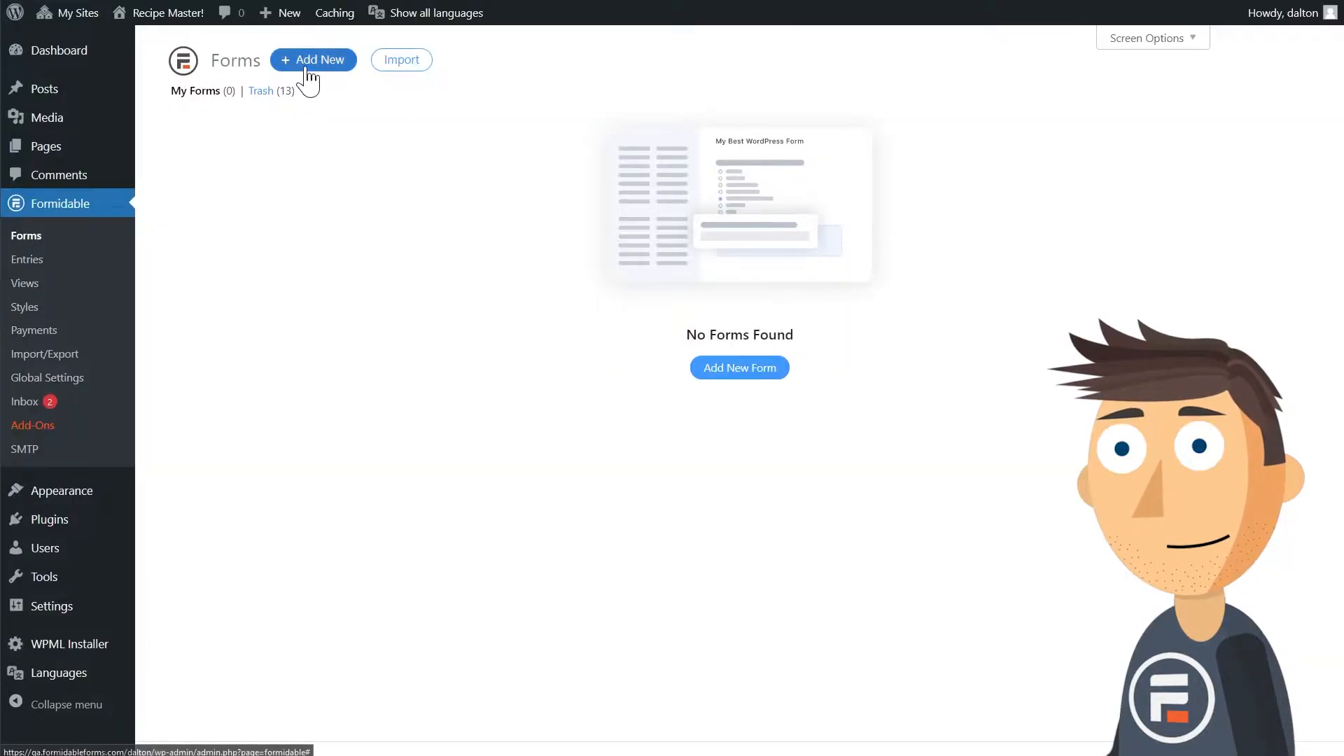
Switch to the Formidable Forms page in WordPress and create a new form named Data Form.
{"action": "left_click", "coordinate": [317, 59]}
{"action": "left_click", "coordinate": [503, 147]}
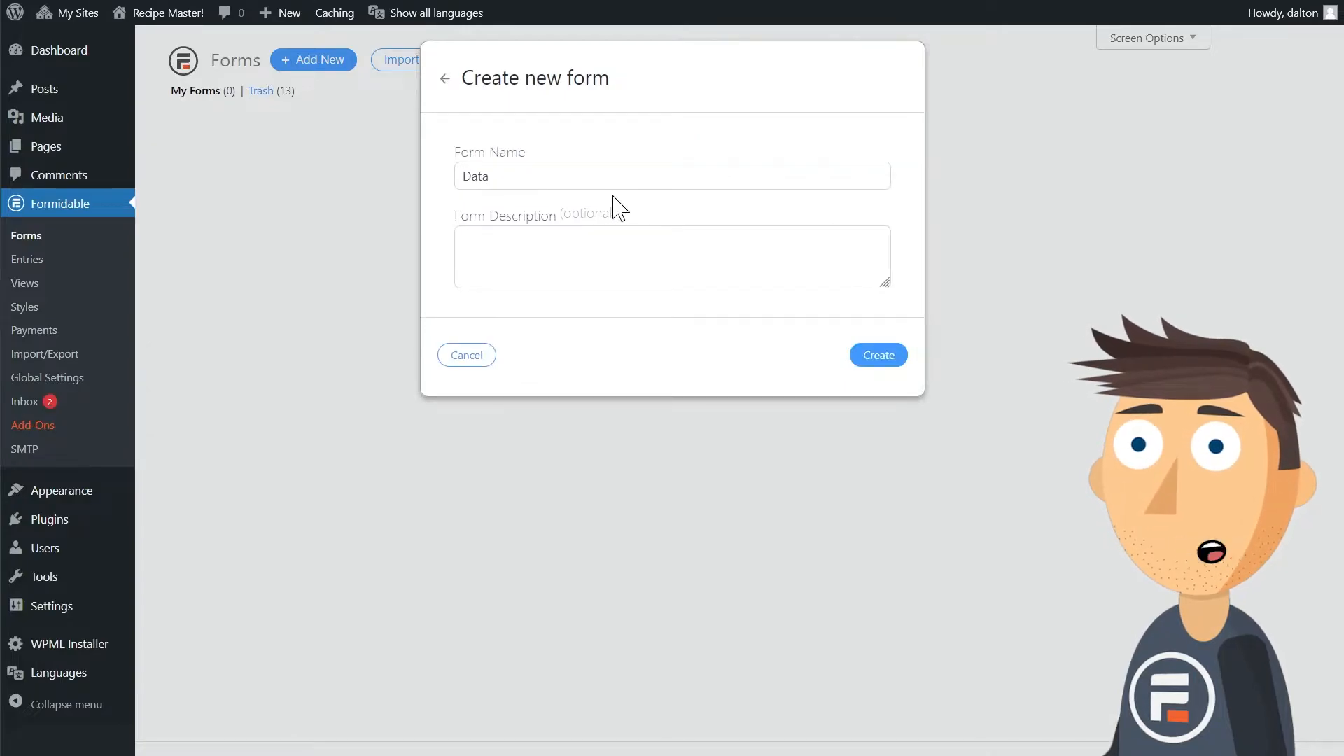
{"action": "left_click", "coordinate": [863, 361]}
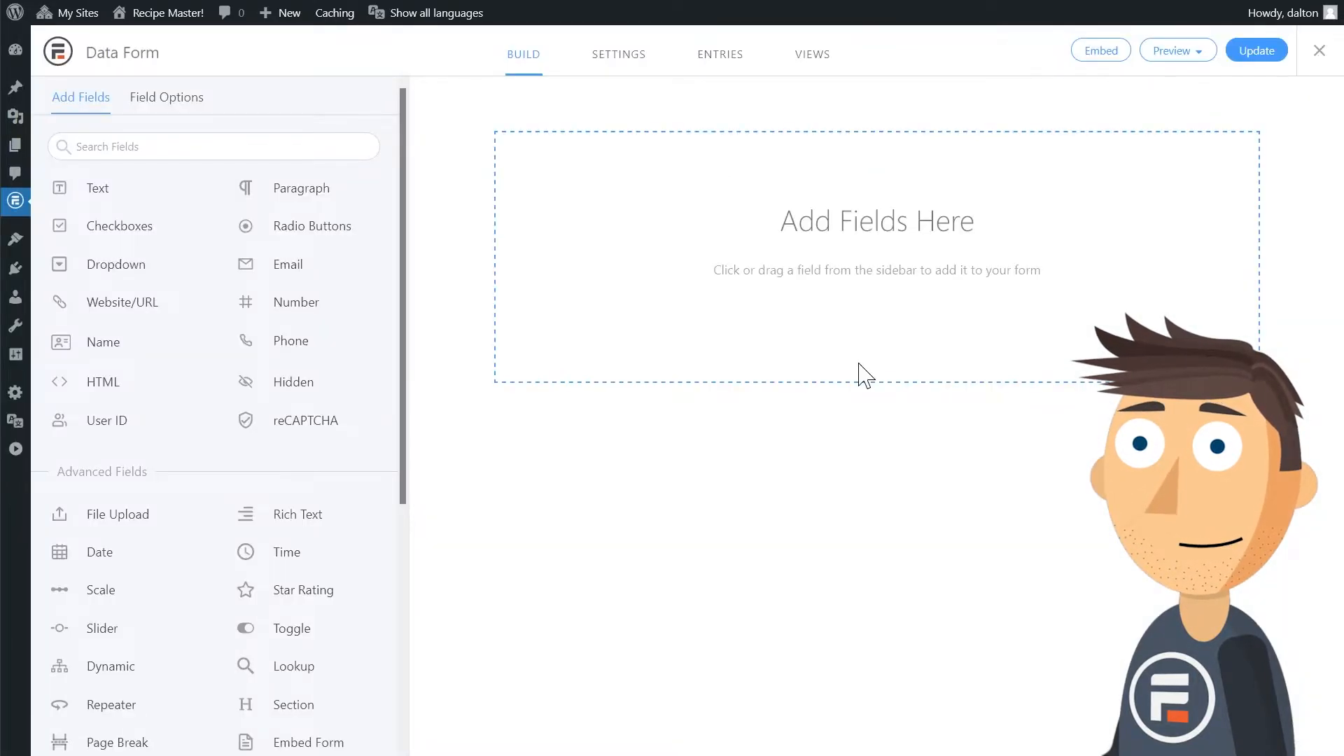
Add seven text fields to Data Form, one for each column of the spreadsheet.
{"action": "left_click", "coordinate": [142, 193]}
{"action": "left_click", "coordinate": [142, 192]}
{"action": "left_click", "coordinate": [142, 192]}
{"action": "left_click", "coordinate": [142, 193]}
{"action": "left_click", "coordinate": [142, 193]}
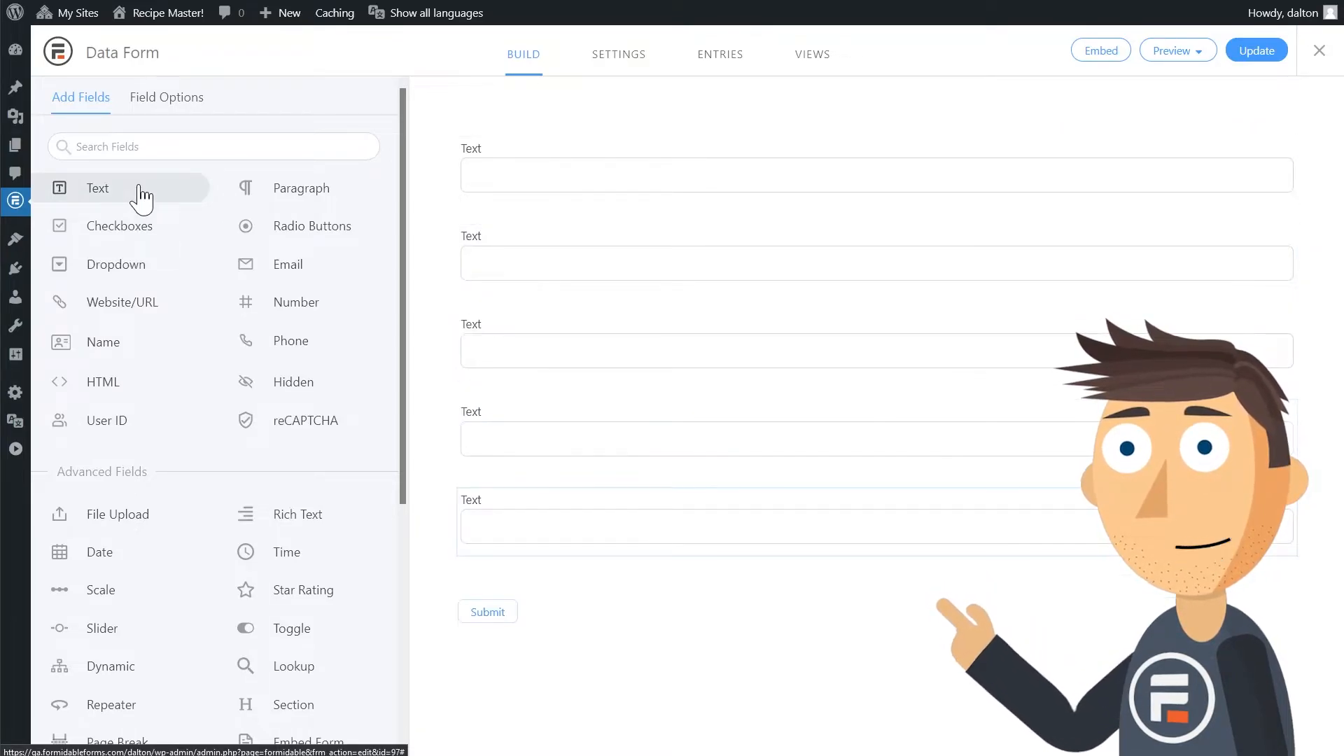
{"action": "left_click", "coordinate": [142, 192]}
{"action": "left_click", "coordinate": [142, 192]}
Label the first four text fields First Name, Last Name, Email and Phone.
{"action": "left_click", "coordinate": [500, 159]}
{"action": "type", "text": "First Name"}
{"action": "left_click", "coordinate": [515, 249]}
{"action": "type", "text": "Last Name"}
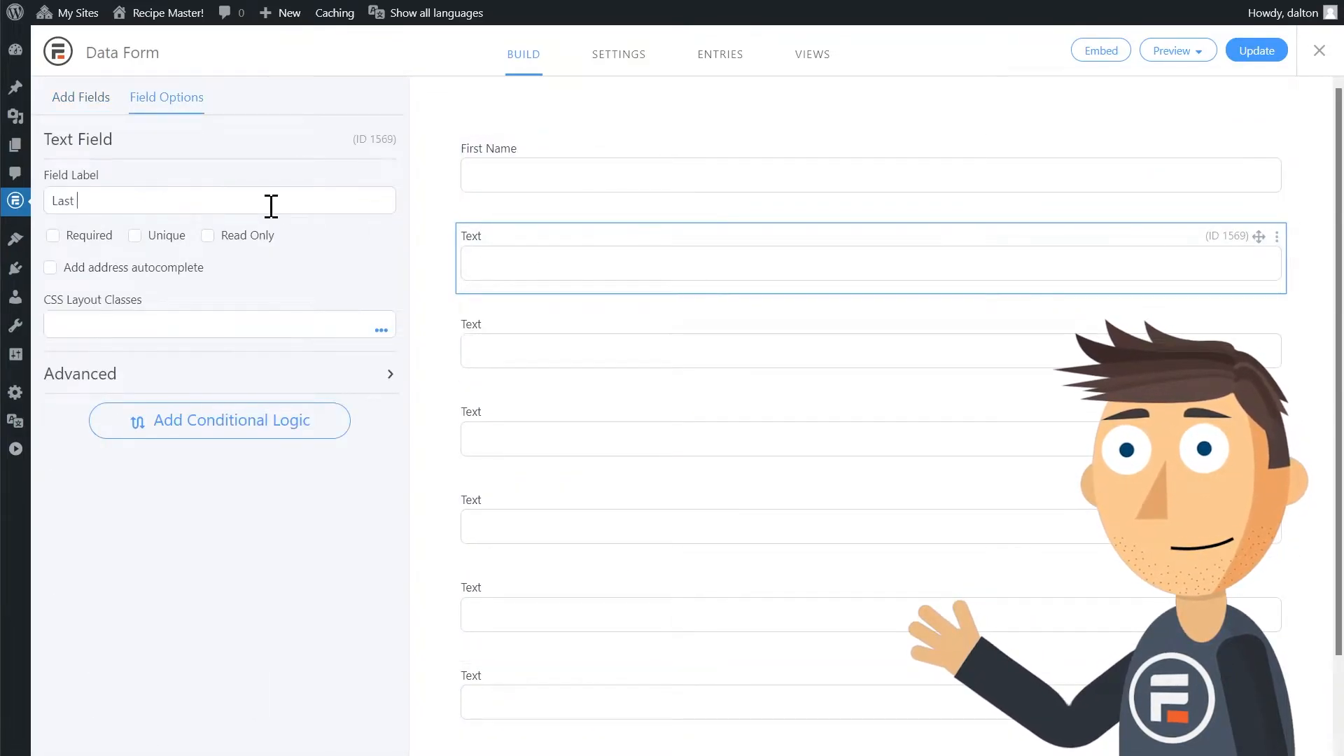
{"action": "left_click", "coordinate": [515, 336]}
{"action": "type", "text": "Email"}
{"action": "left_click", "coordinate": [476, 406]}
{"action": "type", "text": "Phone"}
Label the remaining three text fields College, Major and Graduation Date, and save the form.
{"action": "left_click", "coordinate": [476, 500]}
{"action": "type", "text": "College"}
{"action": "left_click", "coordinate": [525, 600]}
{"action": "type", "text": "Major"}
{"action": "left_click", "coordinate": [464, 703]}
{"action": "type", "text": "Graduation Date"}
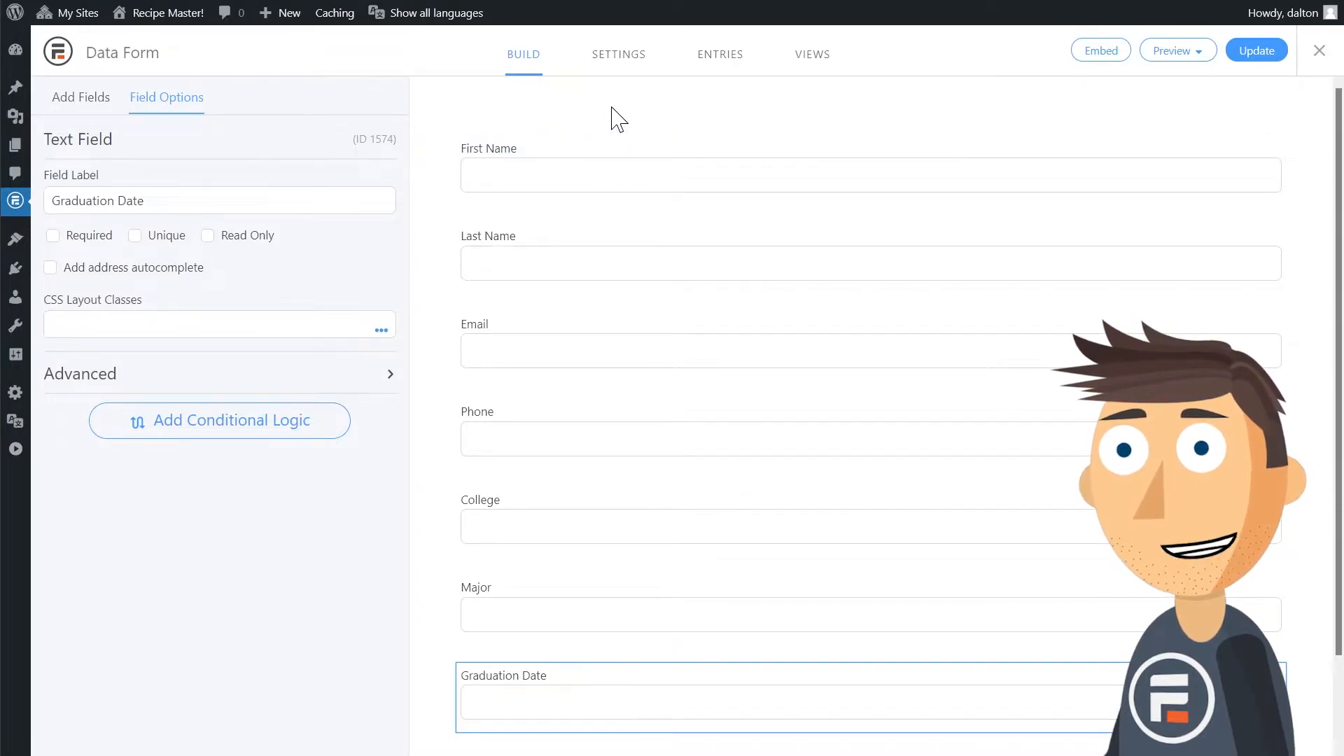
{"action": "left_click", "coordinate": [1253, 52]}
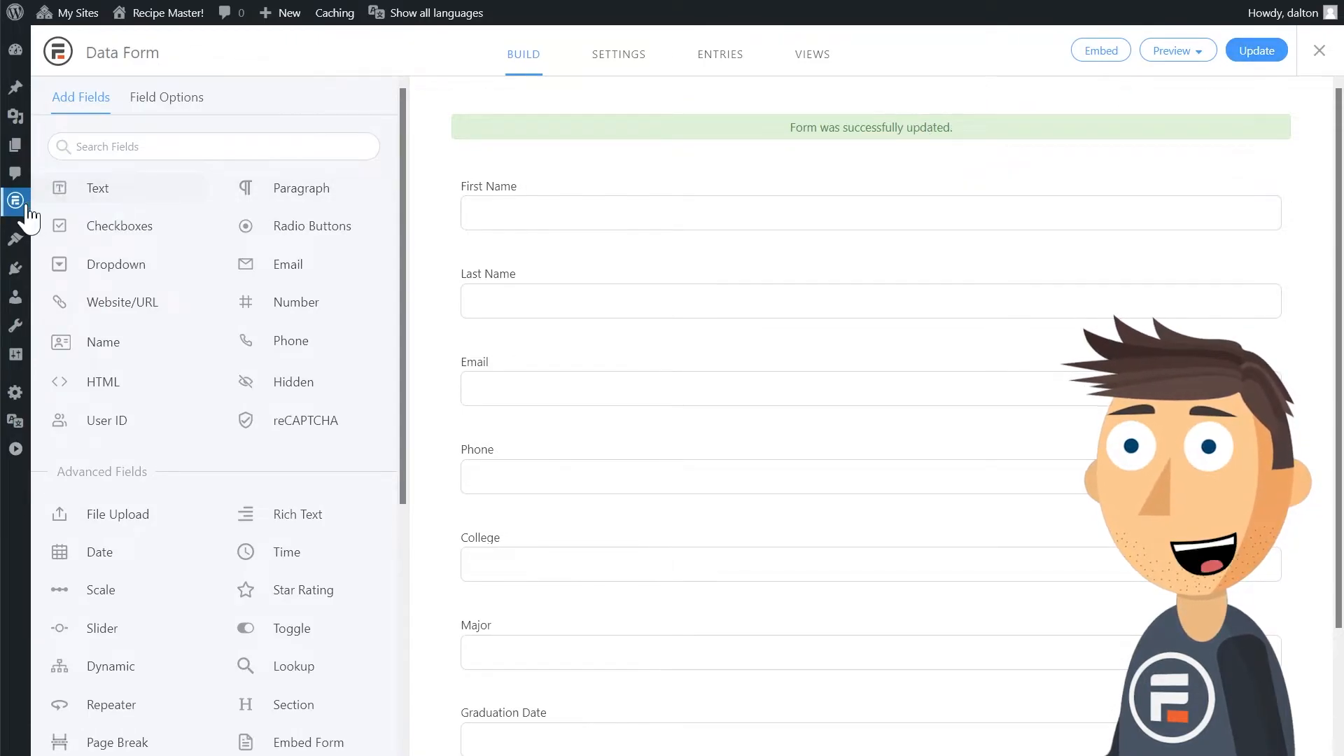
Upload Book1.csv on the Formidable Import/Export page with Data Form as the form to import into.
{"action": "mouse_move", "coordinate": [15, 203]}
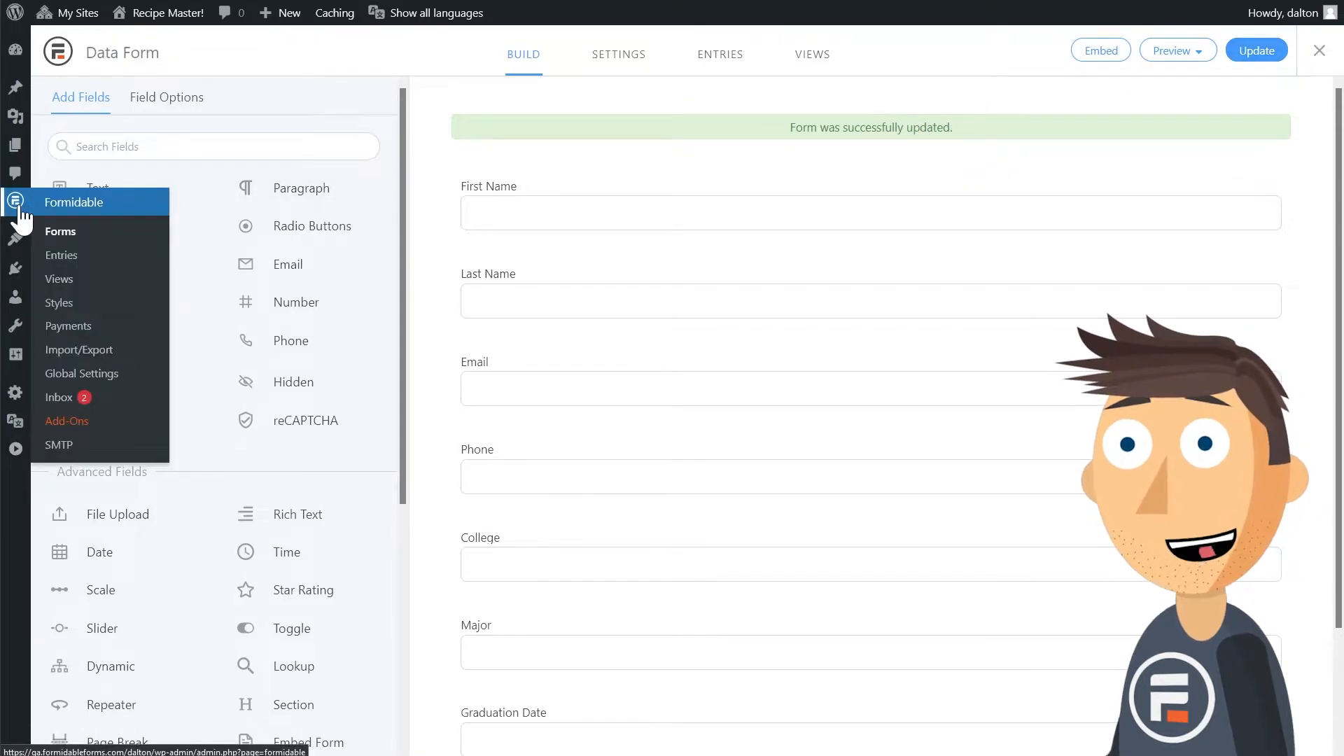
{"action": "left_click", "coordinate": [94, 350]}
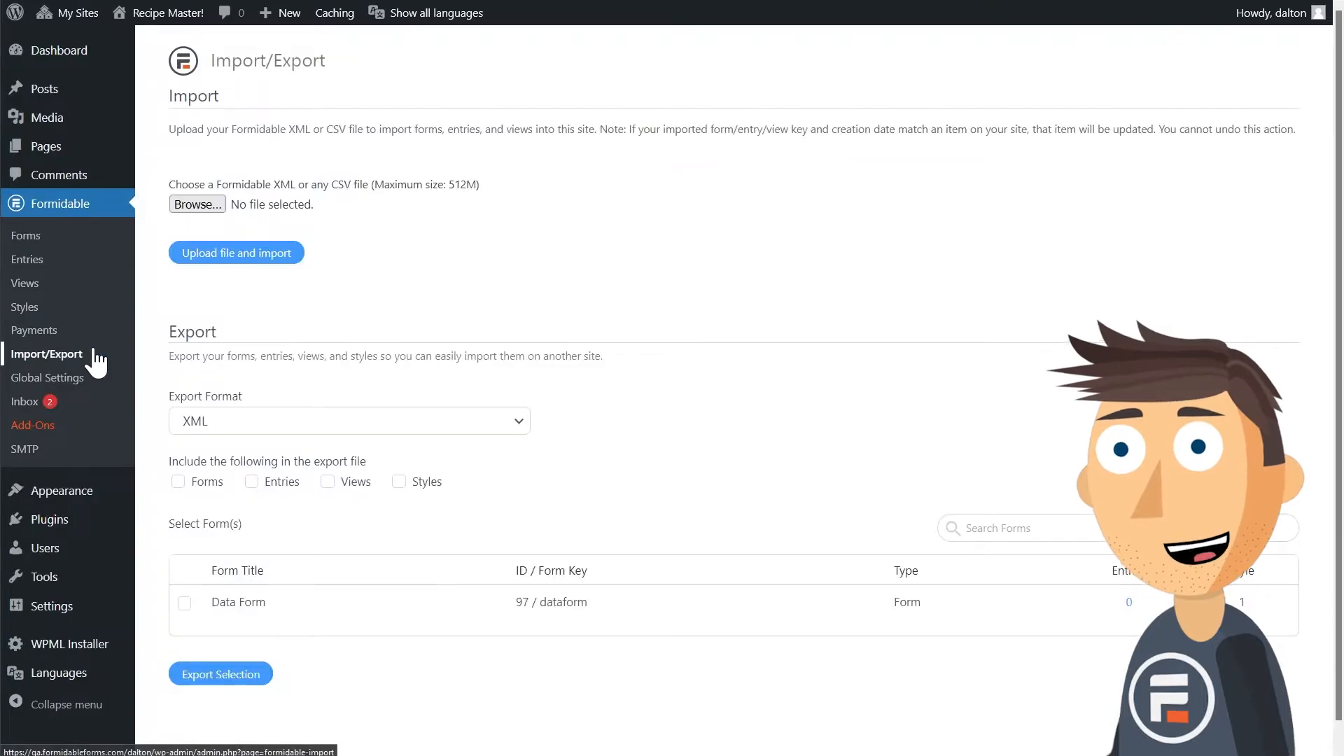
{"action": "left_click", "coordinate": [217, 216]}
{"action": "left_click", "coordinate": [291, 125]}
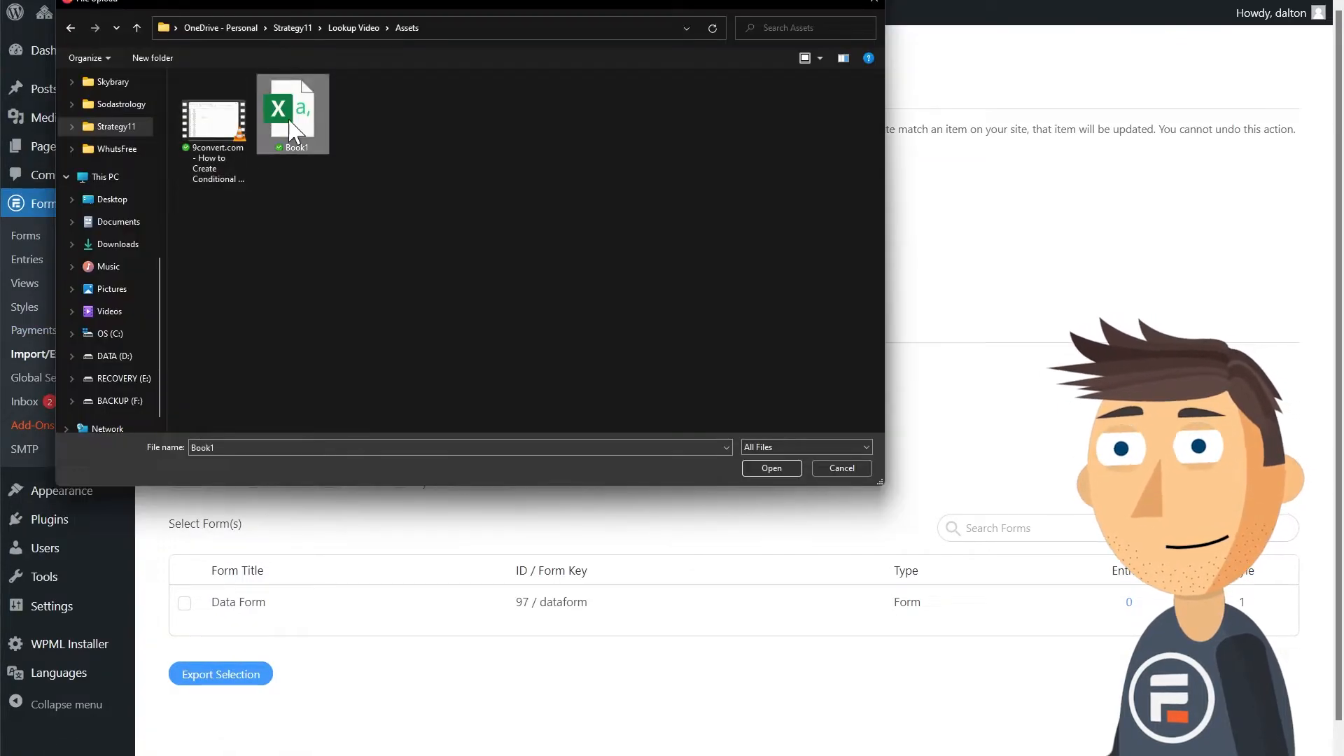
{"action": "left_click", "coordinate": [772, 468]}
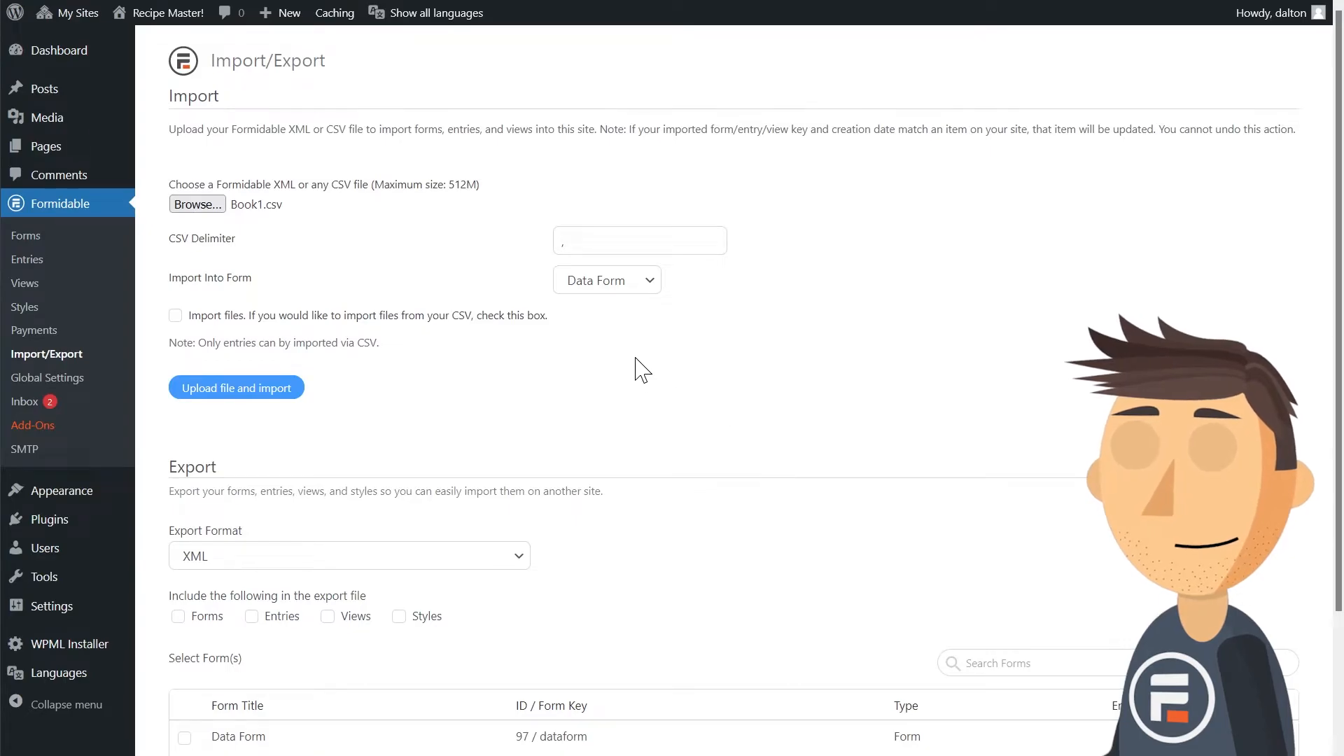
{"action": "left_click", "coordinate": [278, 387]}
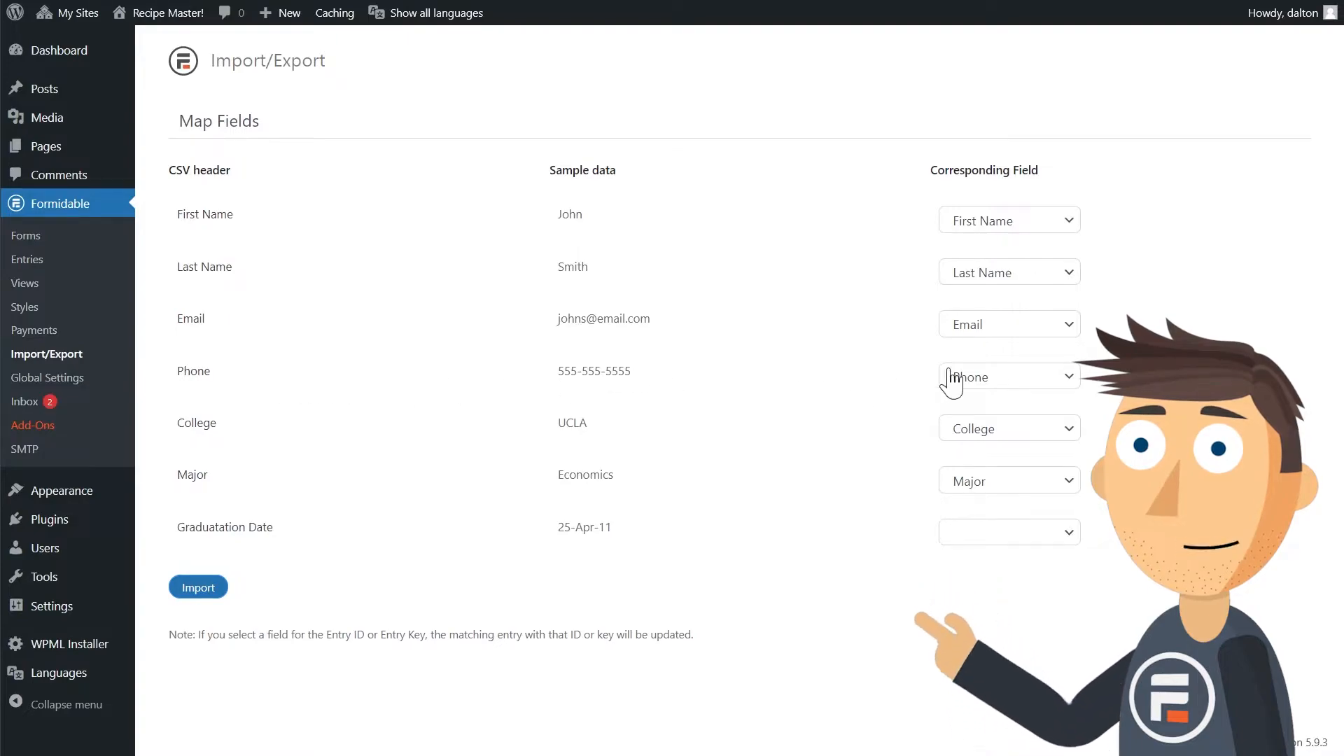
Map the unmatched graduation date column to the Graduation Date field and run the import.
{"action": "left_click", "coordinate": [969, 532]}
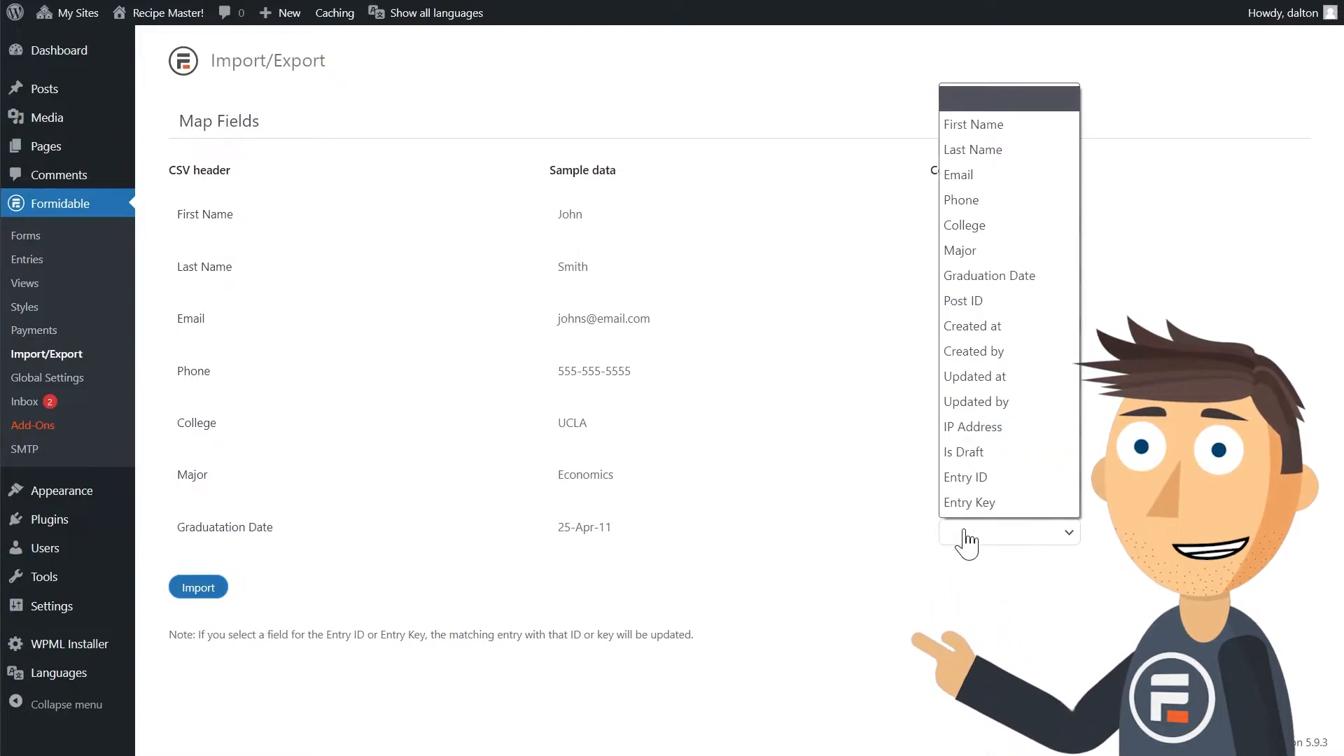
{"action": "left_click", "coordinate": [994, 279]}
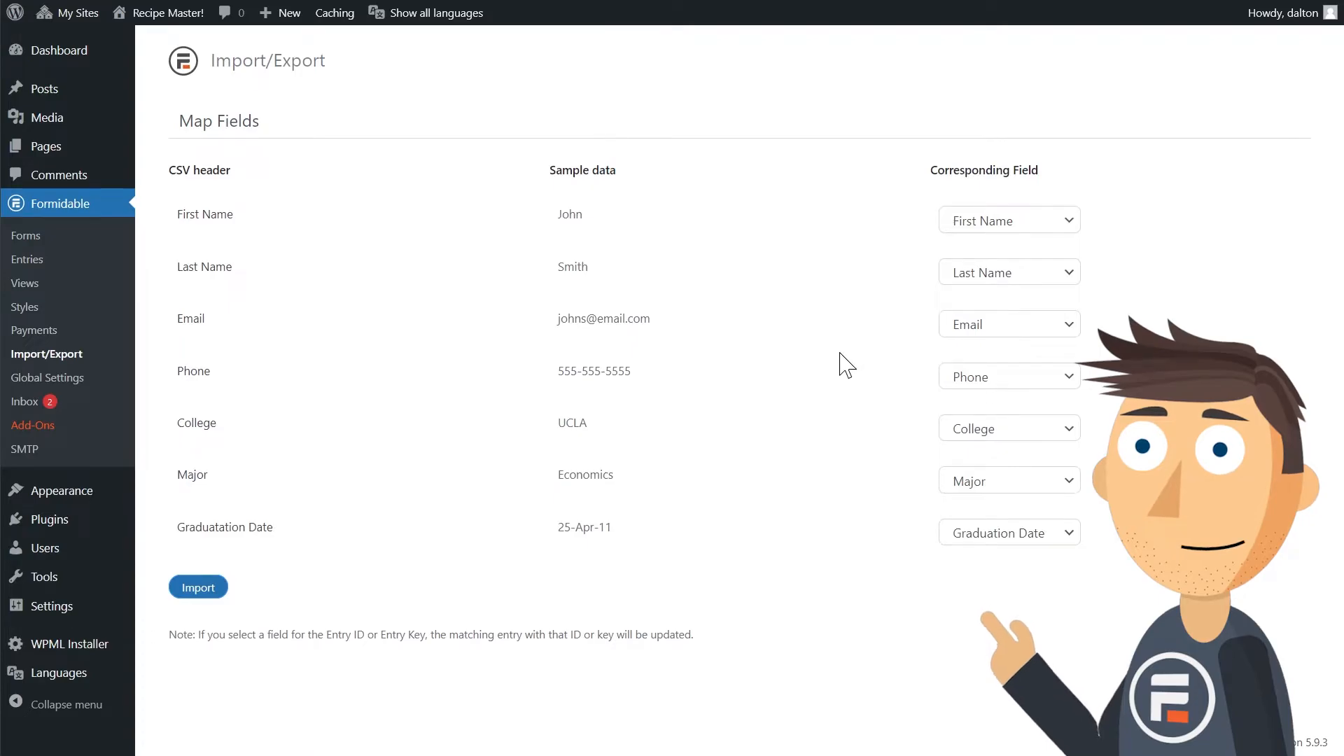
{"action": "left_click", "coordinate": [207, 588]}
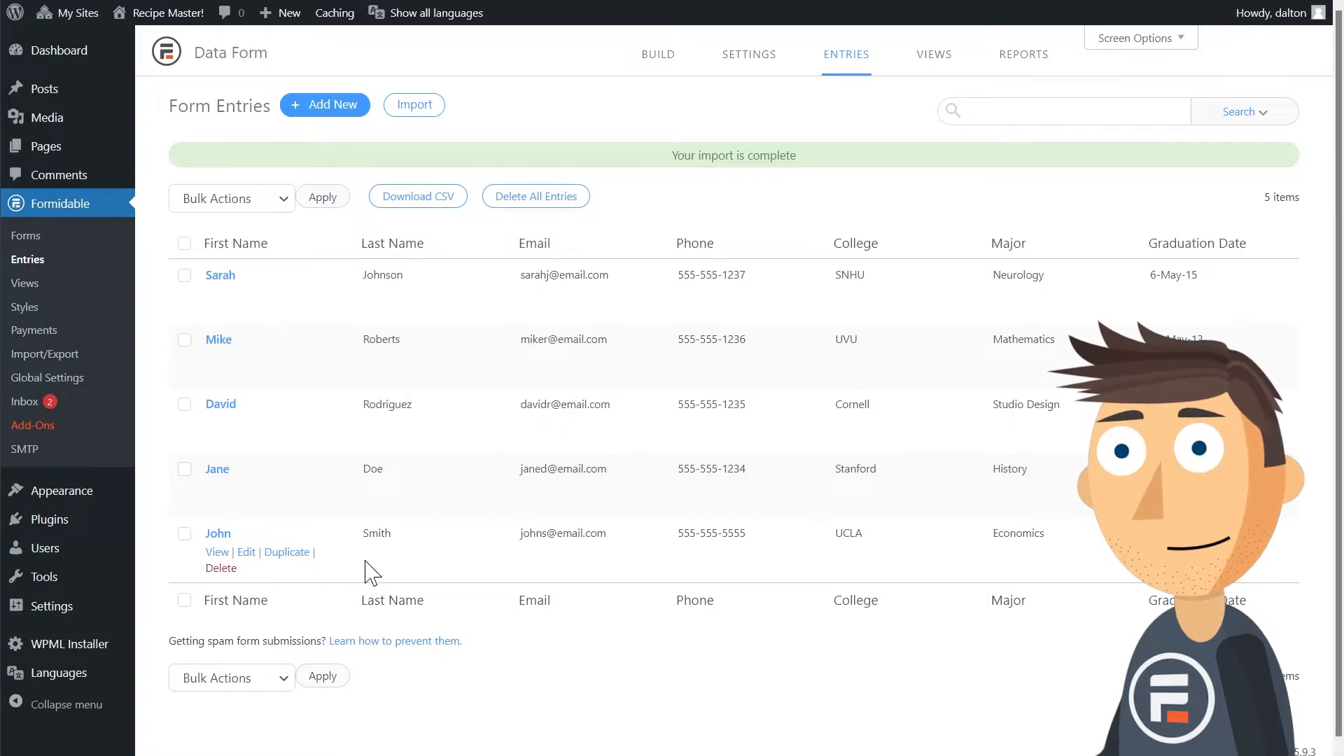
Return to the forms list and create a new form named Public Form.
{"action": "left_click", "coordinate": [60, 240]}
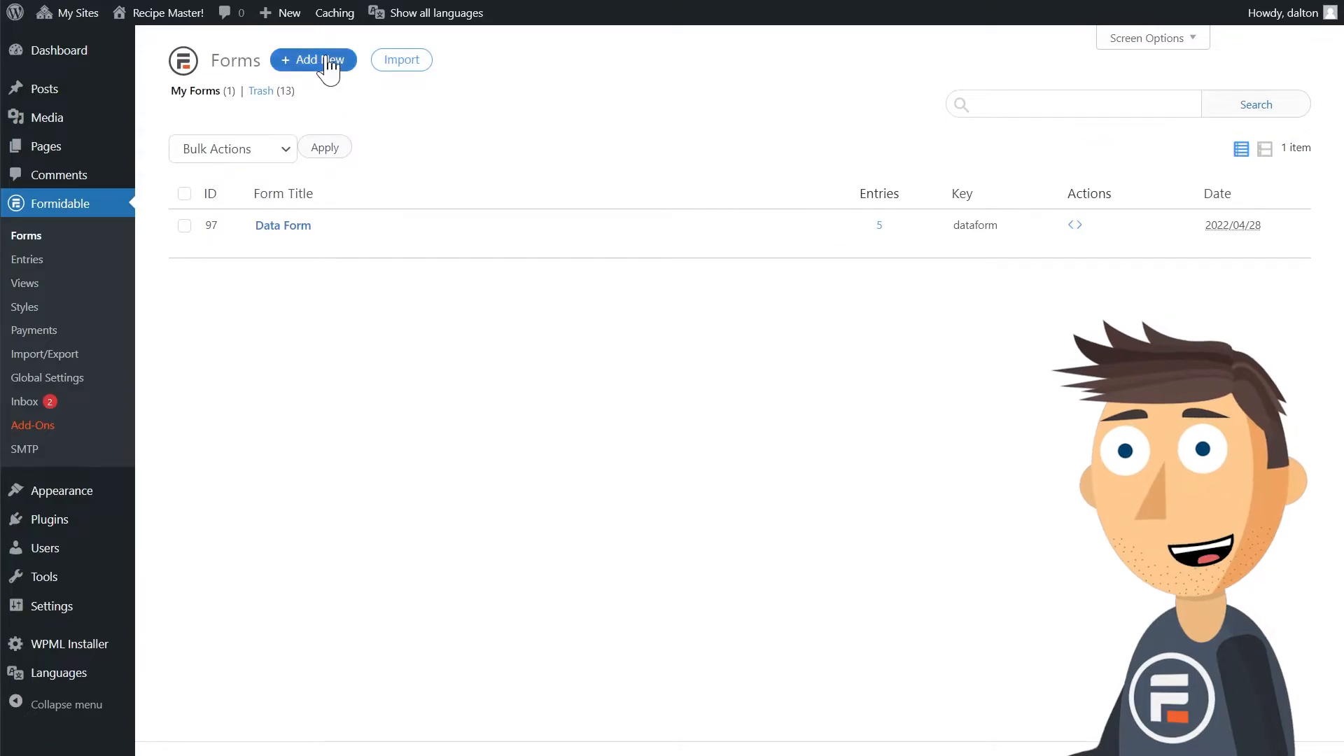
{"action": "left_click", "coordinate": [329, 61]}
{"action": "left_click", "coordinate": [529, 145]}
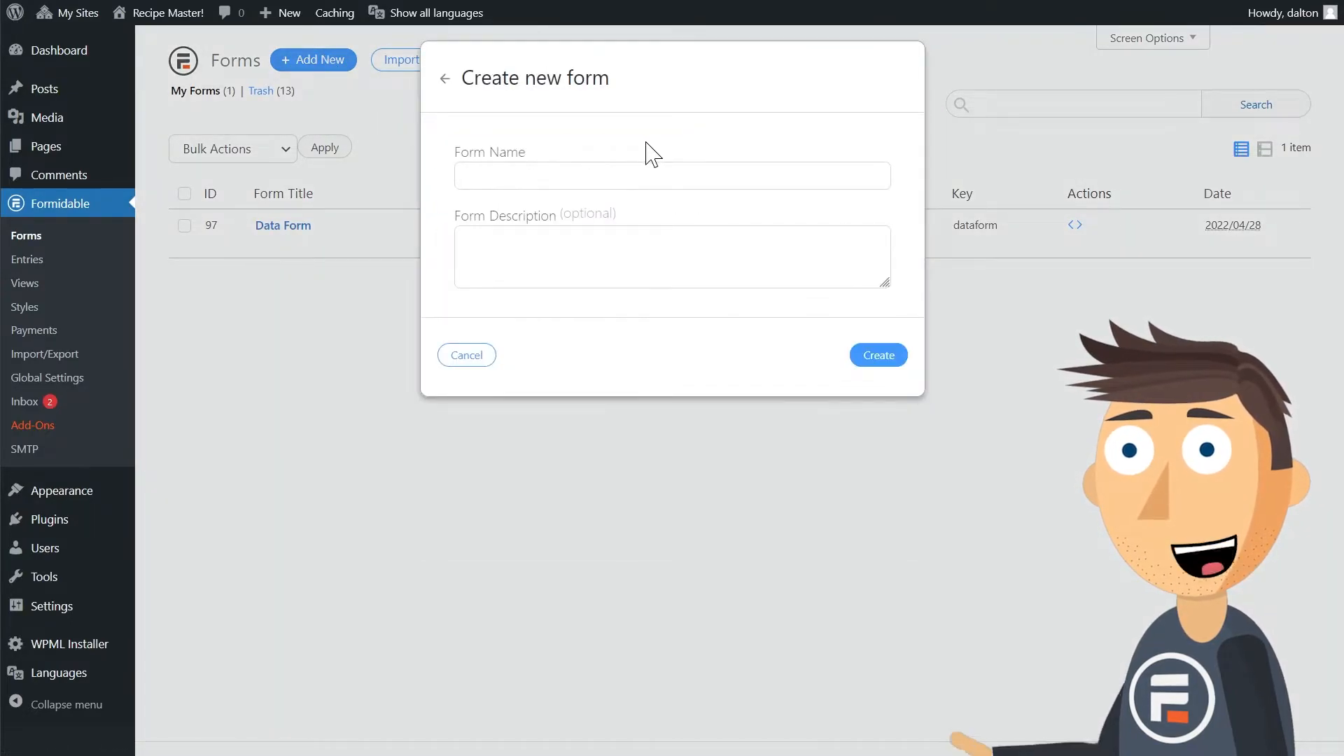
{"action": "type", "text": "Public Form"}
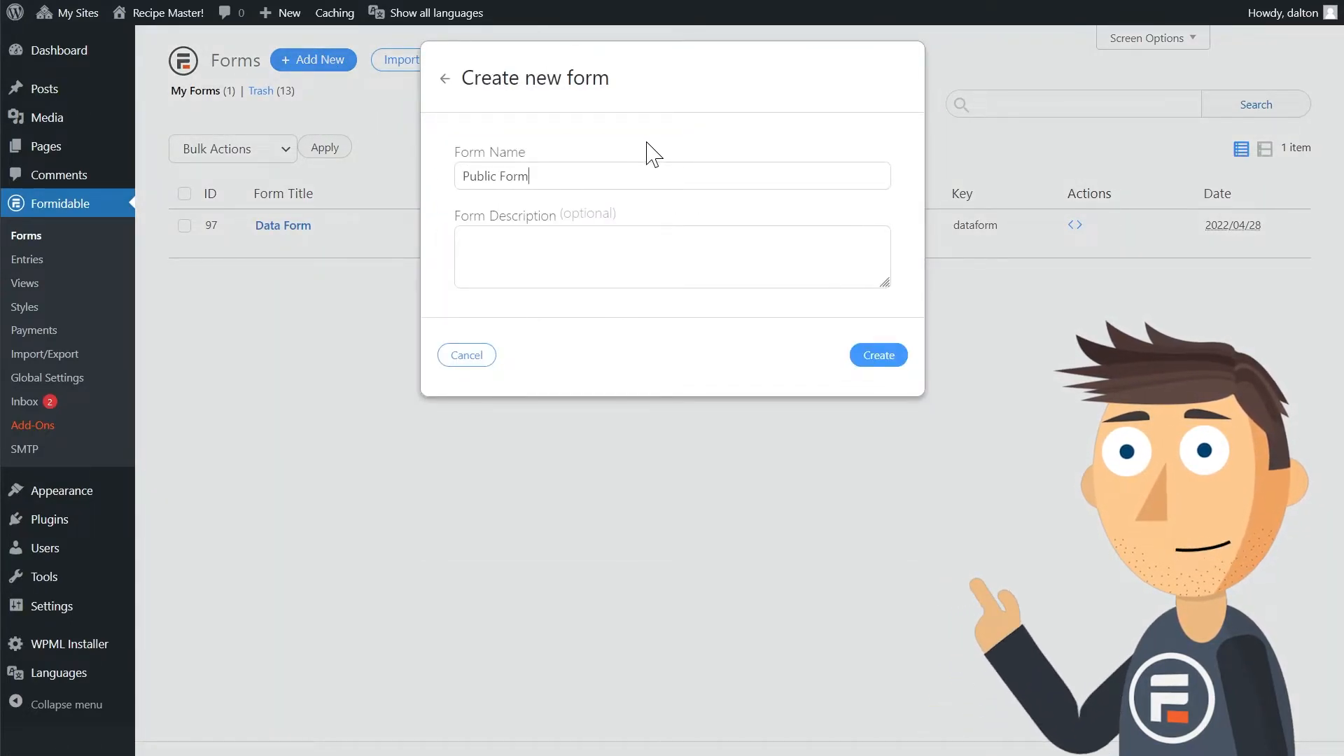
{"action": "left_click", "coordinate": [878, 357]}
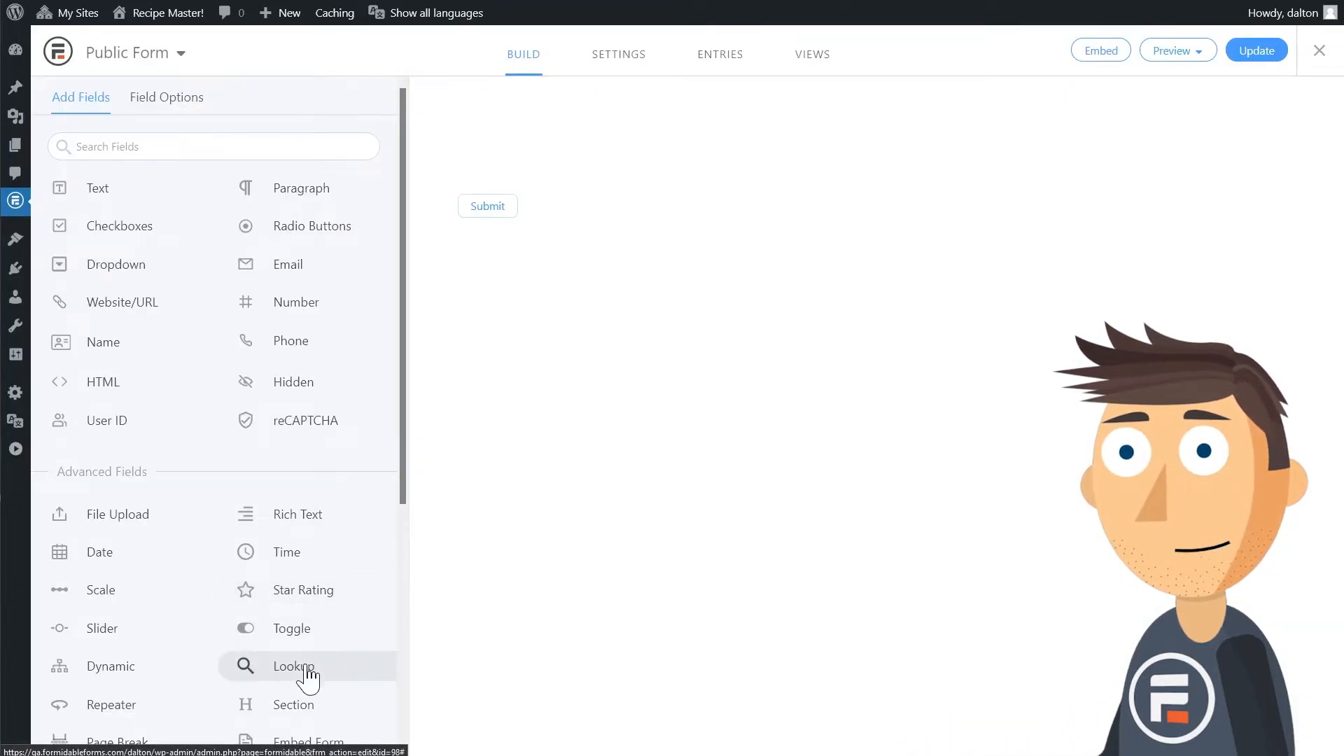
Add a lookup field labelled First Name, displayed as Single Line Text, with options from Data Form's First Name field.
{"action": "left_click", "coordinate": [306, 668]}
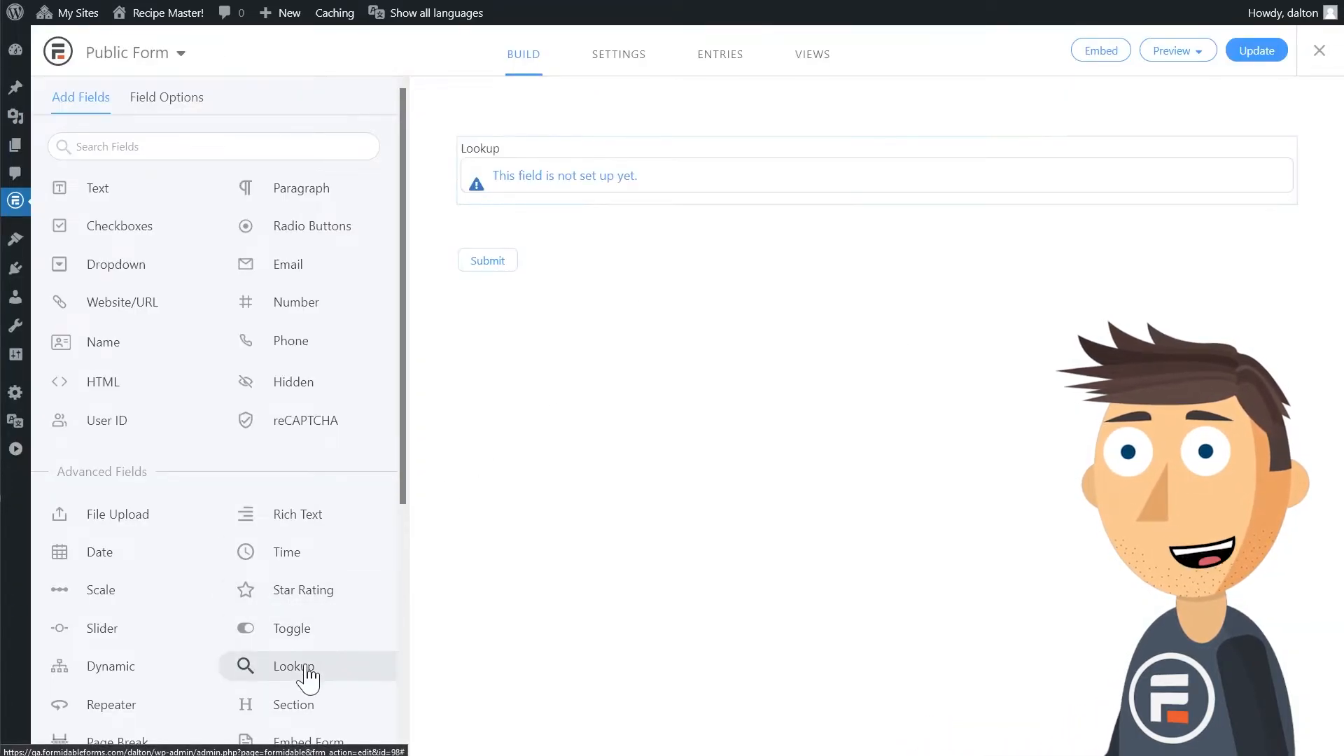
{"action": "left_click", "coordinate": [615, 150]}
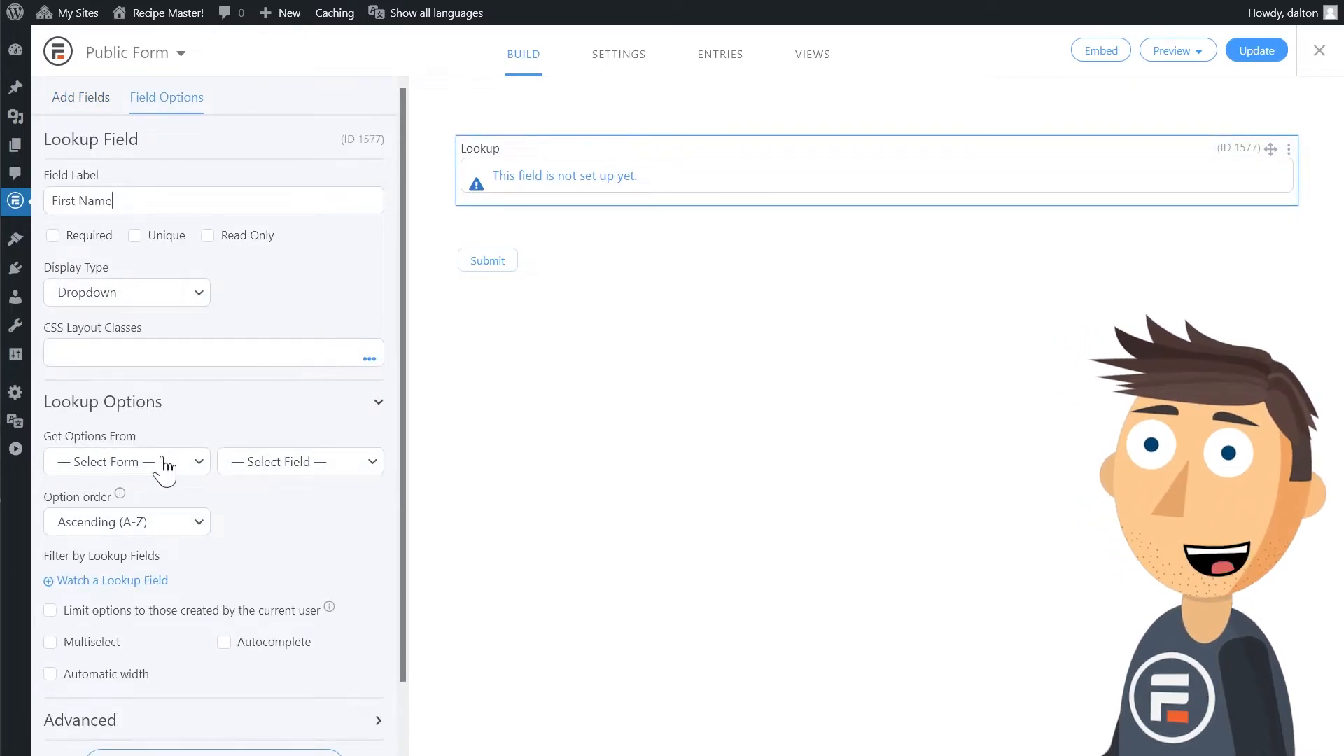
{"action": "left_click", "coordinate": [150, 301]}
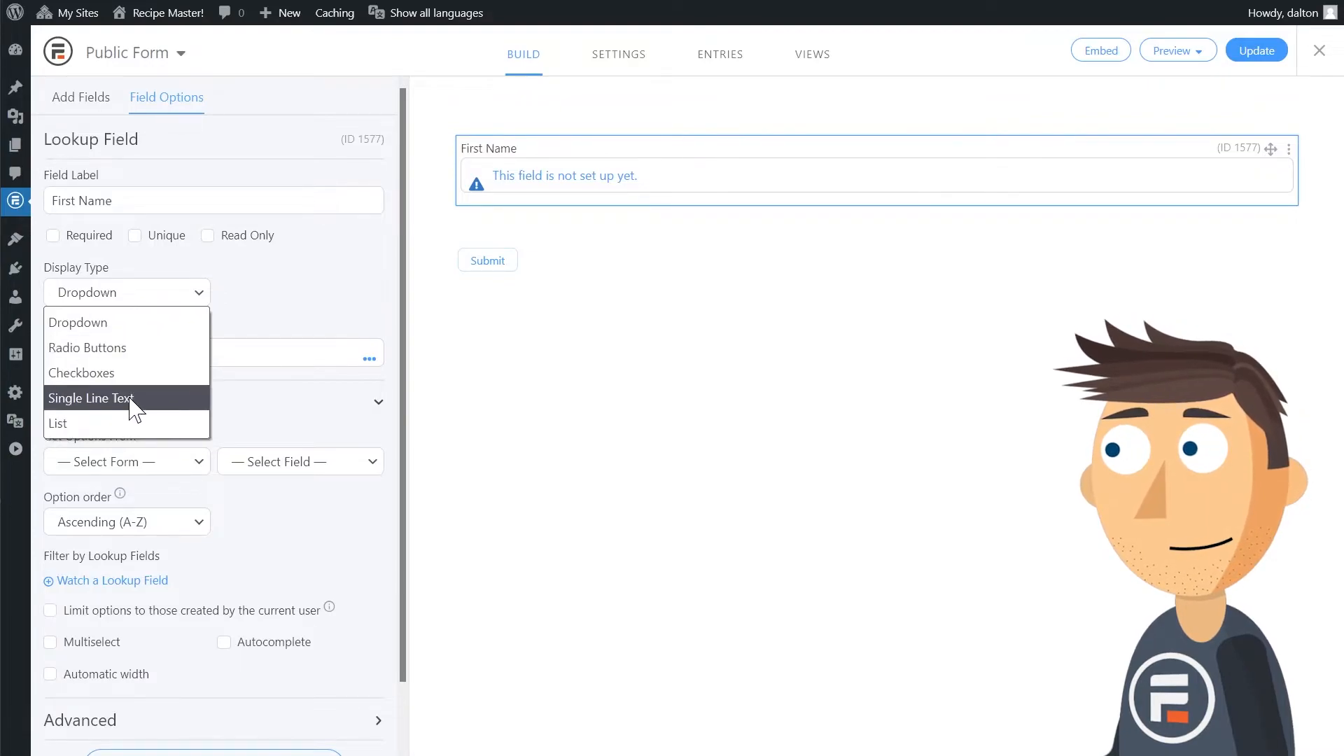
{"action": "left_click", "coordinate": [168, 394]}
{"action": "left_click", "coordinate": [176, 464]}
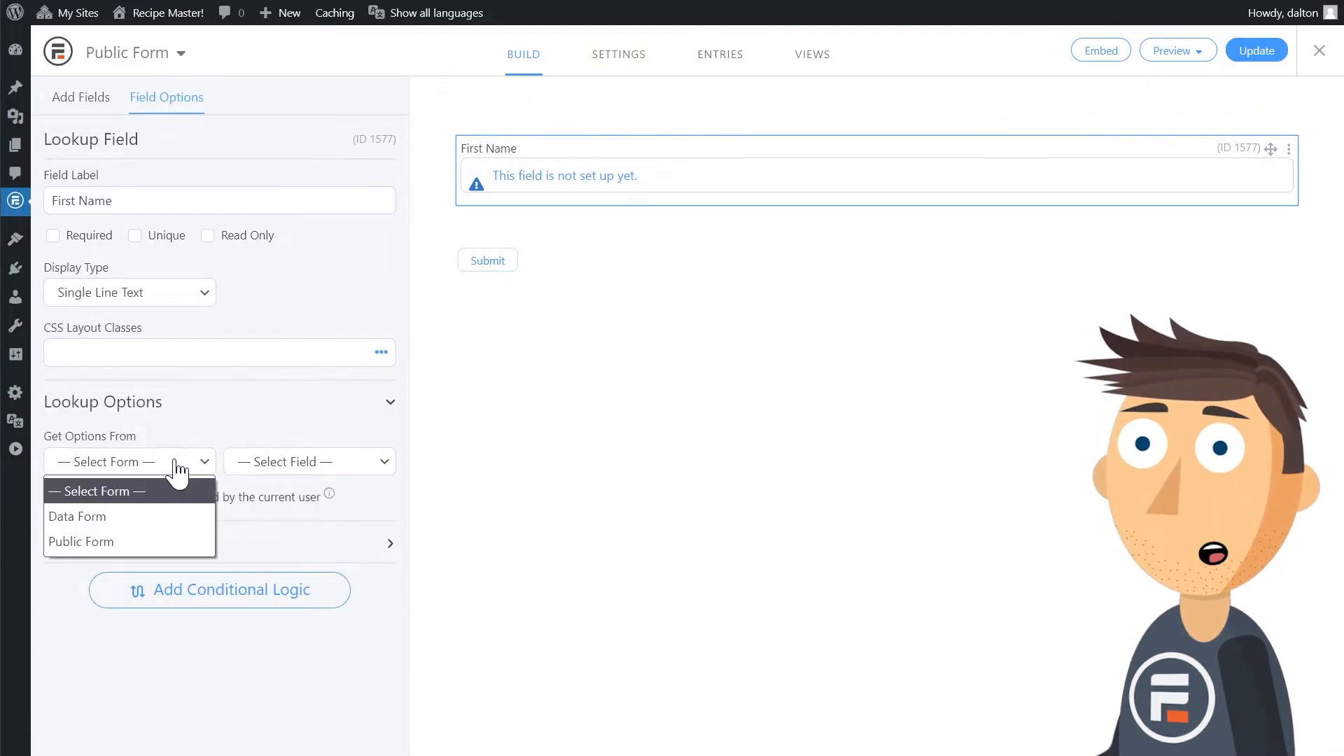
{"action": "left_click", "coordinate": [171, 516]}
{"action": "left_click", "coordinate": [259, 465]}
{"action": "left_click", "coordinate": [264, 516]}
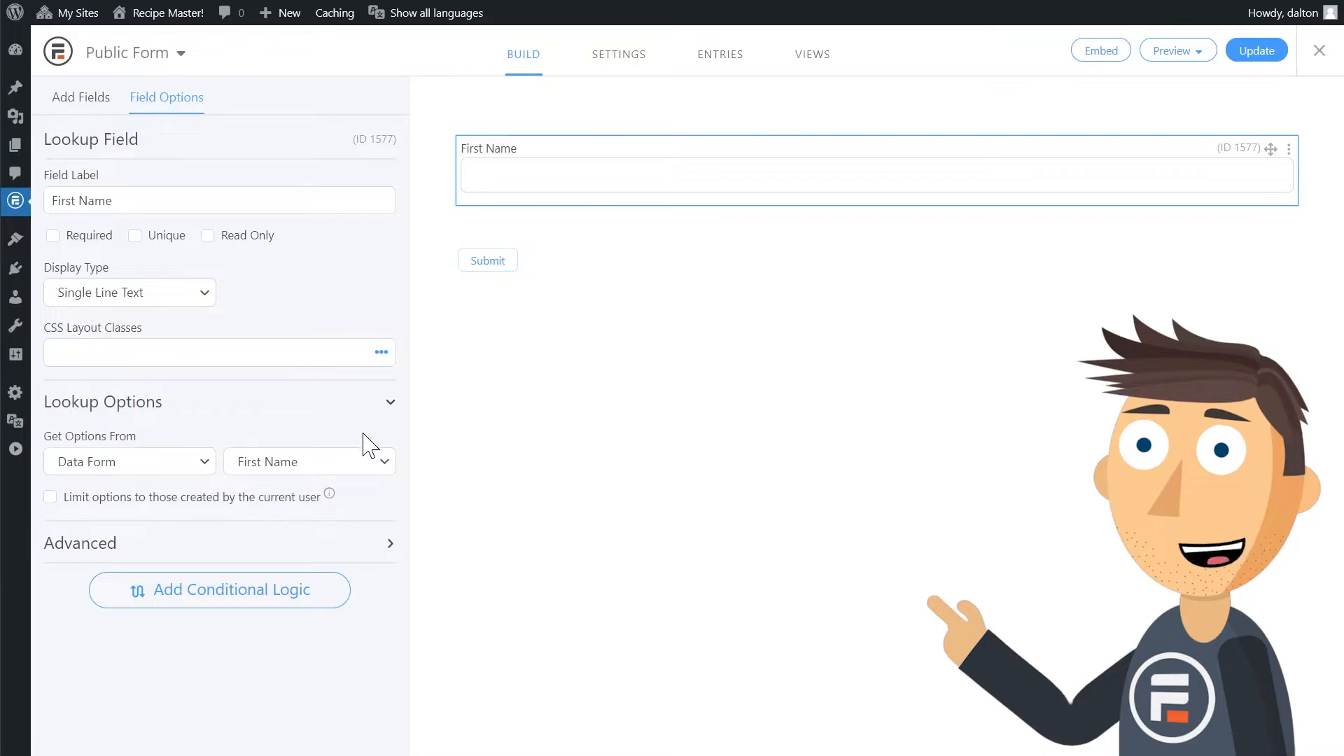
Add a second lookup field labelled Last Name, displayed as Single Line Text, with options from Data Form's Last Name field.
{"action": "left_click", "coordinate": [81, 98]}
{"action": "left_click", "coordinate": [307, 661]}
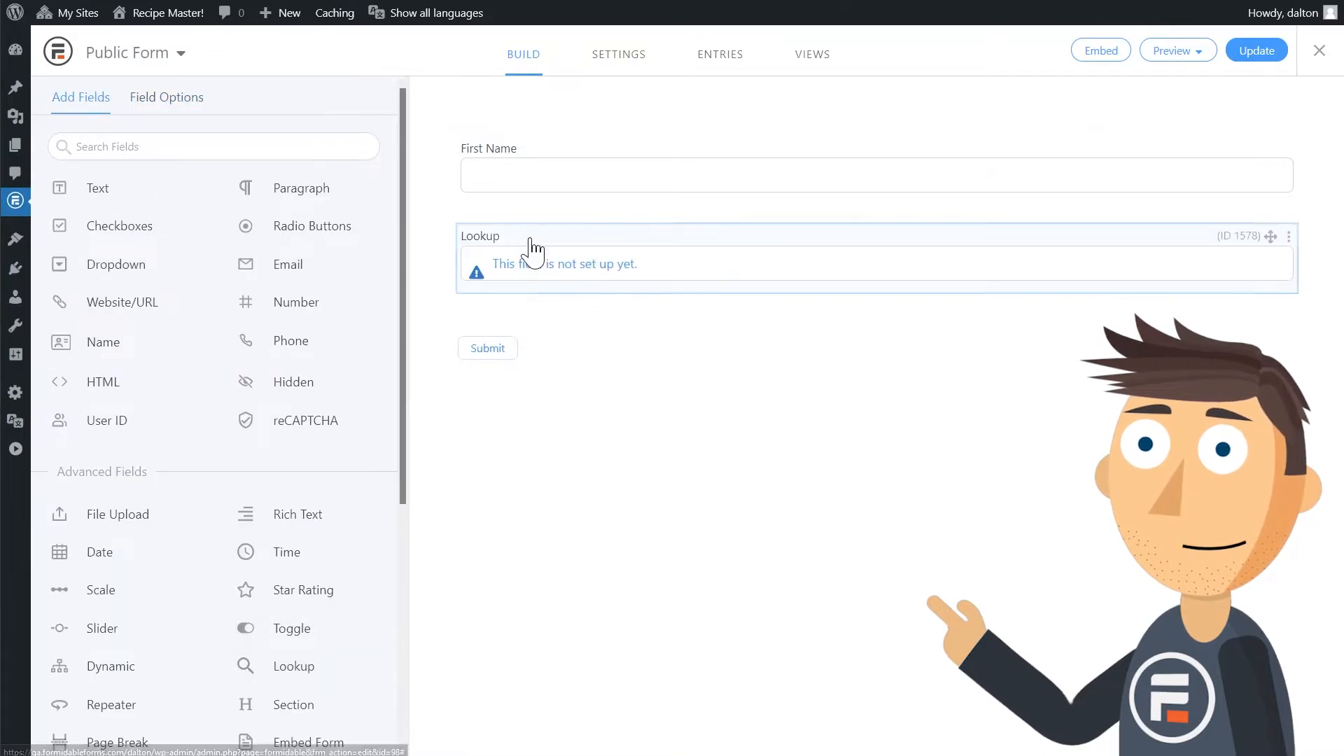
{"action": "left_click", "coordinate": [530, 241]}
{"action": "type", "text": "Last Name"}
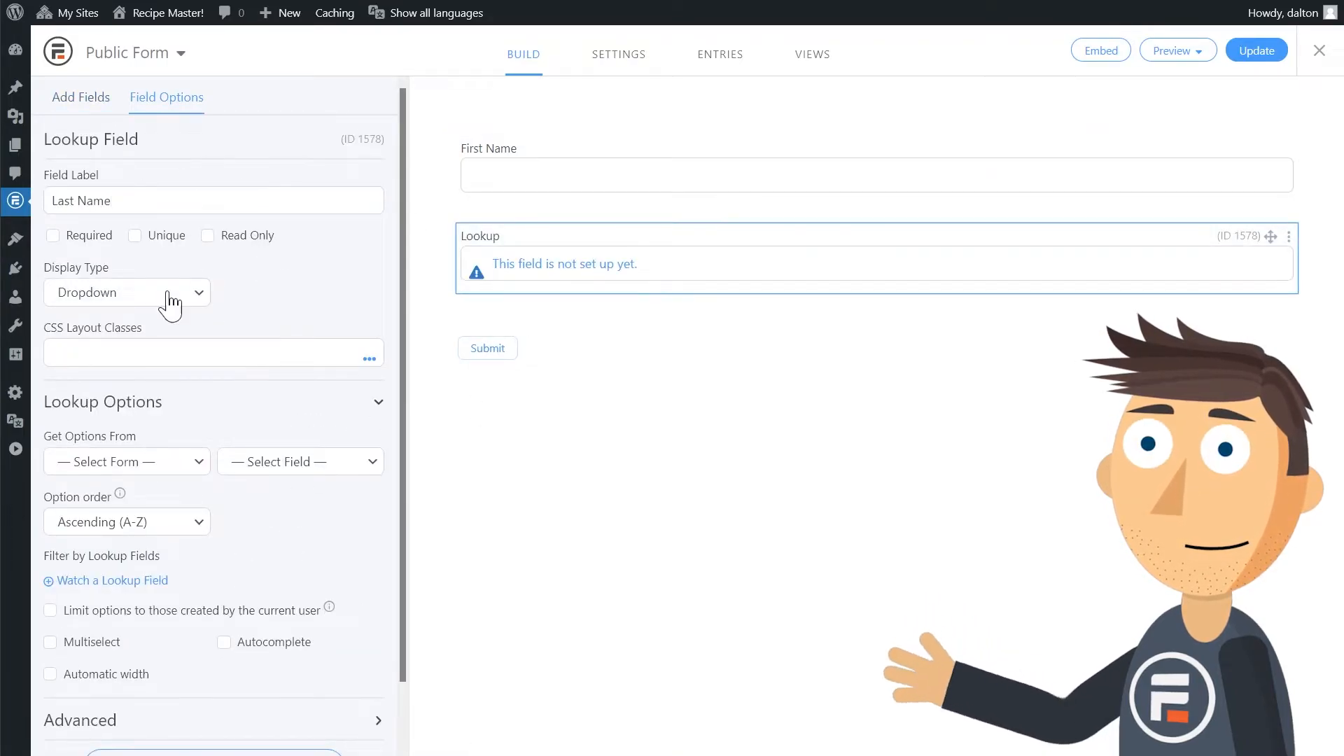
{"action": "left_click", "coordinate": [174, 293]}
{"action": "left_click", "coordinate": [189, 396]}
{"action": "left_click", "coordinate": [168, 462]}
{"action": "left_click", "coordinate": [165, 513]}
{"action": "left_click", "coordinate": [301, 462]}
{"action": "left_click", "coordinate": [276, 540]}
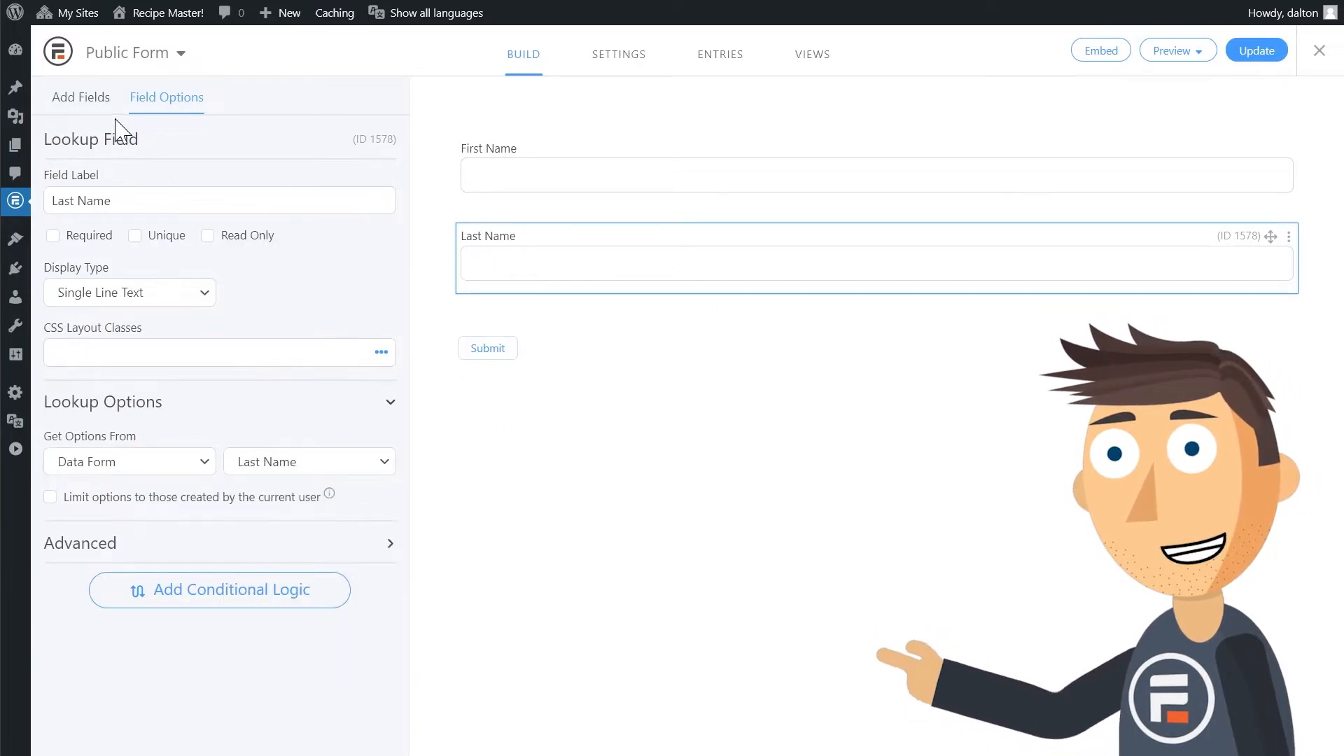
Add five text fields to Public Form below the two lookup fields.
{"action": "left_click", "coordinate": [100, 105]}
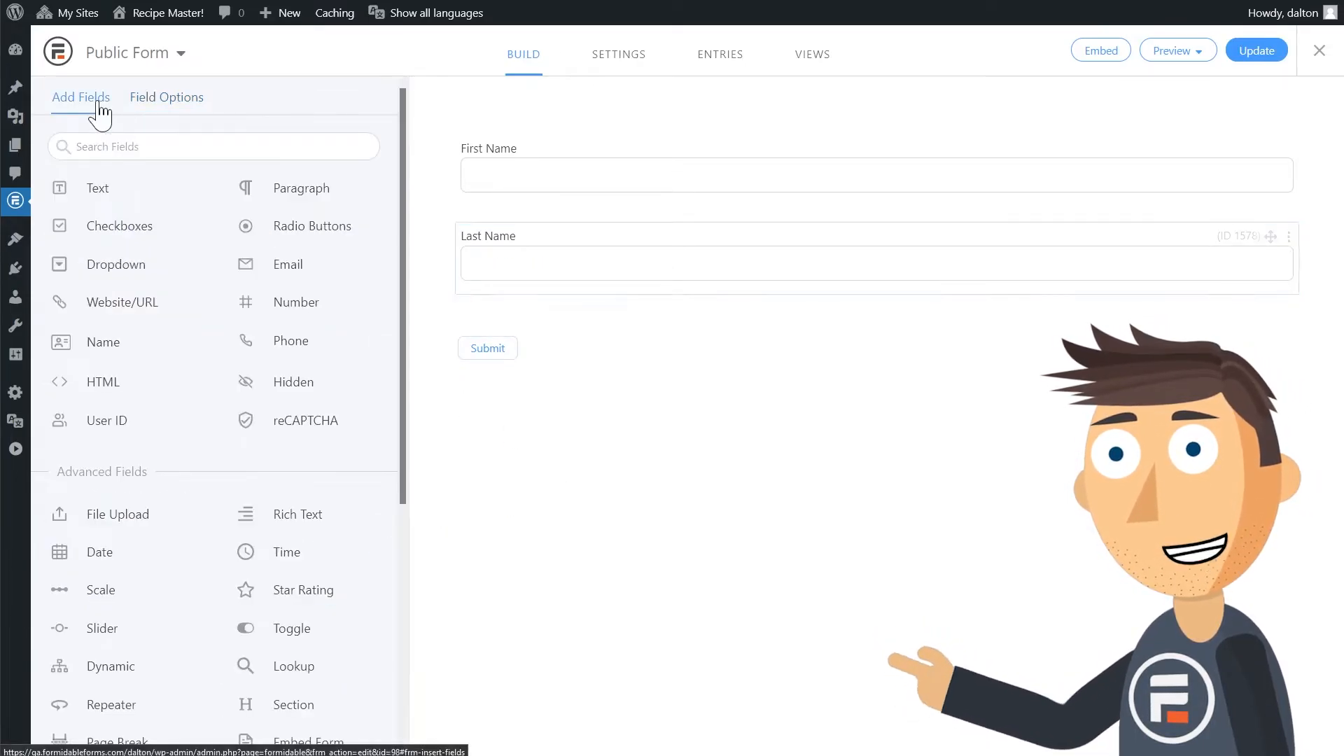
{"action": "left_click", "coordinate": [116, 202]}
{"action": "left_click", "coordinate": [116, 202]}
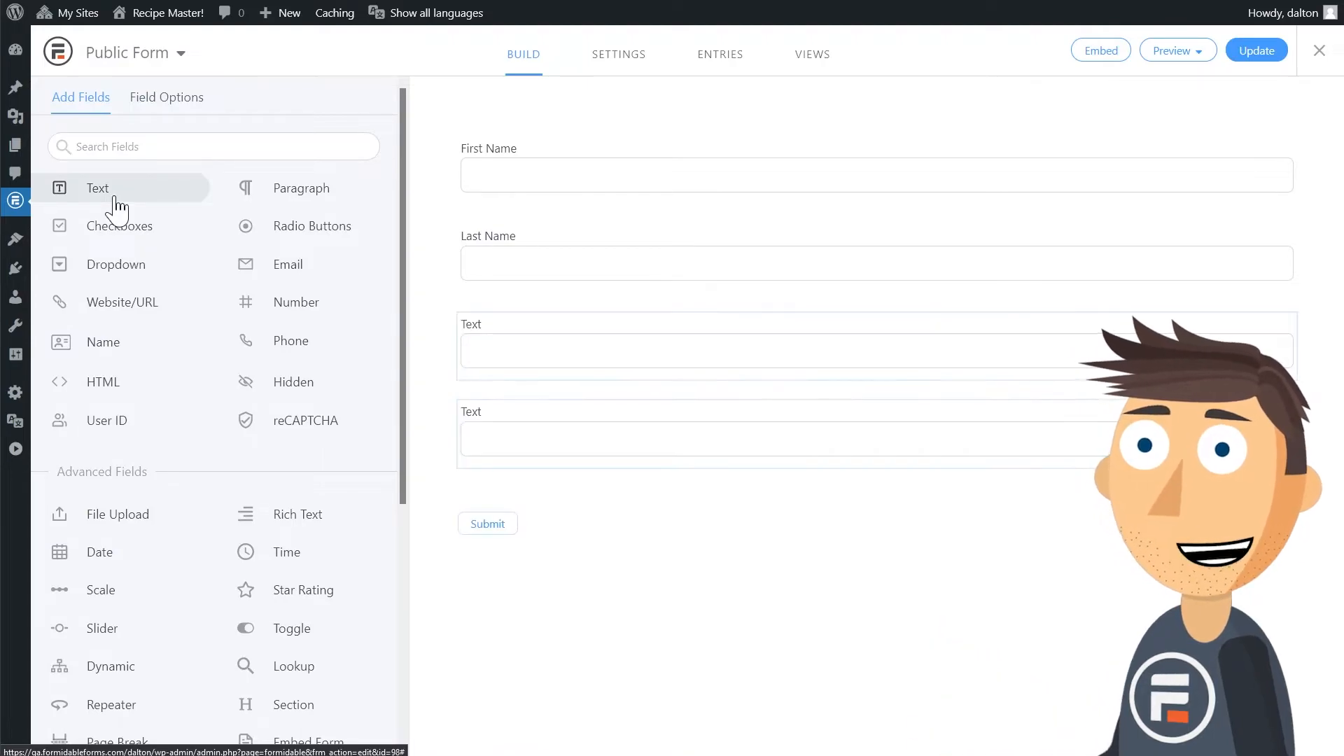
{"action": "left_click", "coordinate": [115, 202]}
{"action": "left_click", "coordinate": [115, 203]}
{"action": "left_click", "coordinate": [115, 202]}
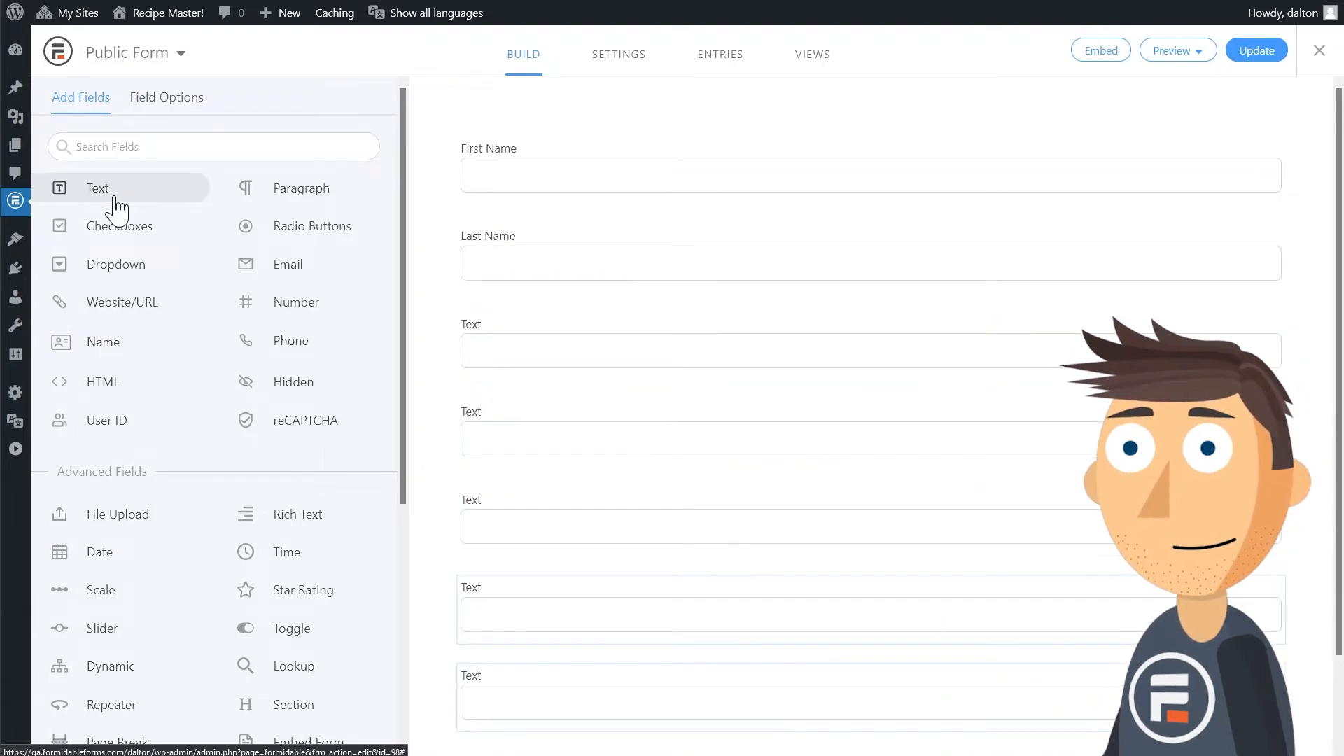
Label the first text field Email and give it a lookup default value from Data Form's Email field.
{"action": "left_click", "coordinate": [532, 329]}
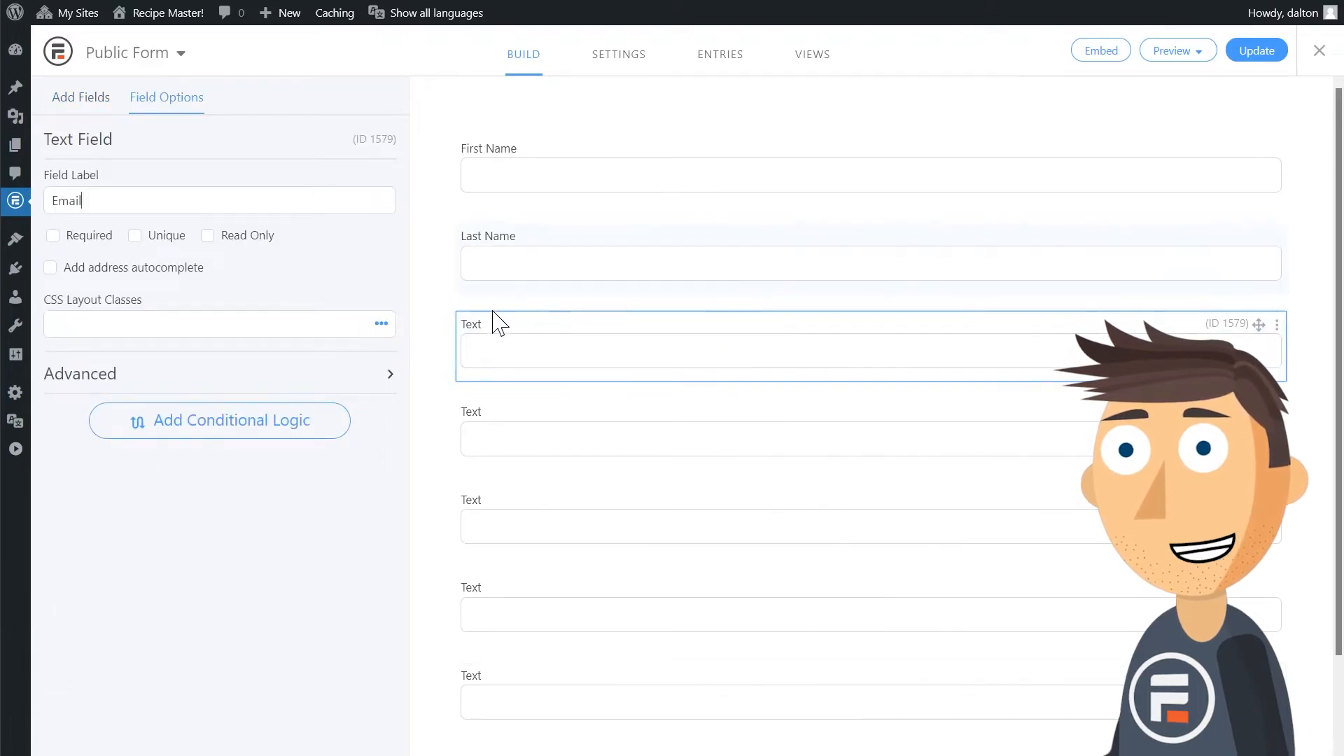
{"action": "left_click", "coordinate": [353, 374]}
{"action": "left_click", "coordinate": [368, 415]}
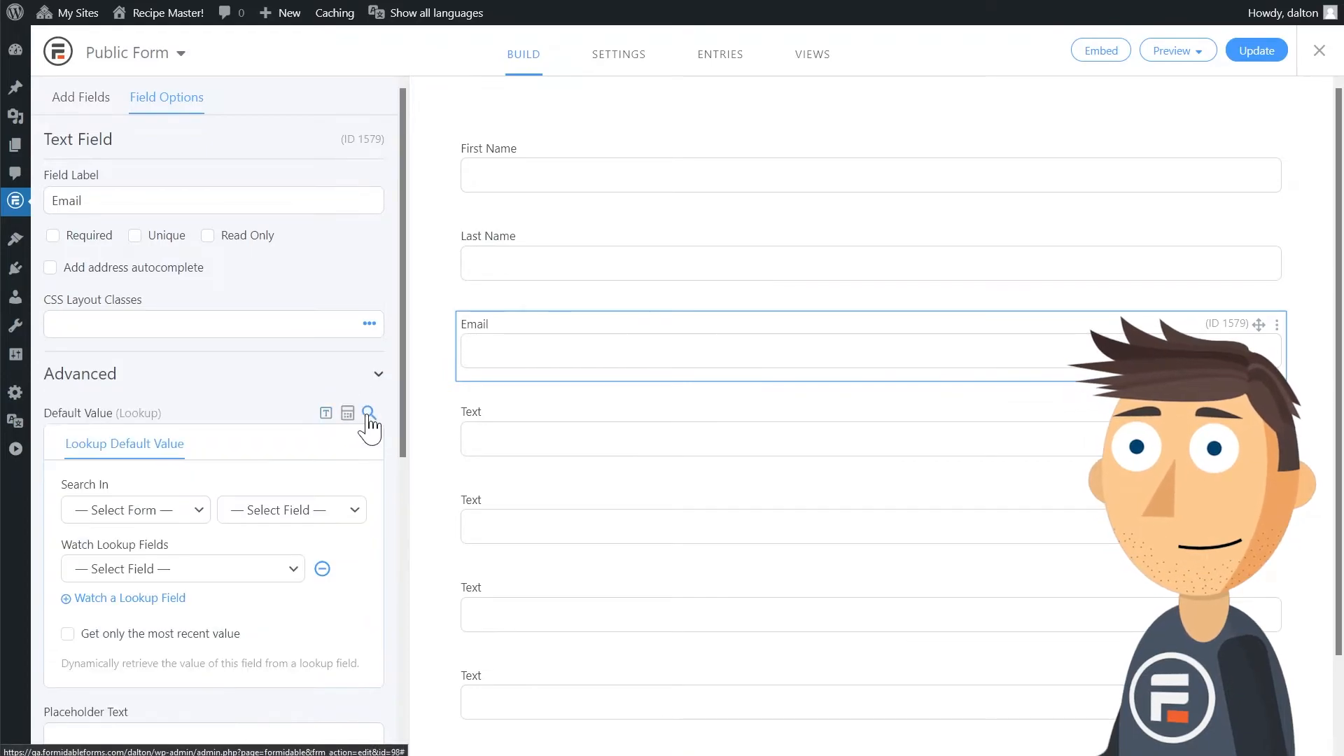
{"action": "left_click", "coordinate": [187, 516]}
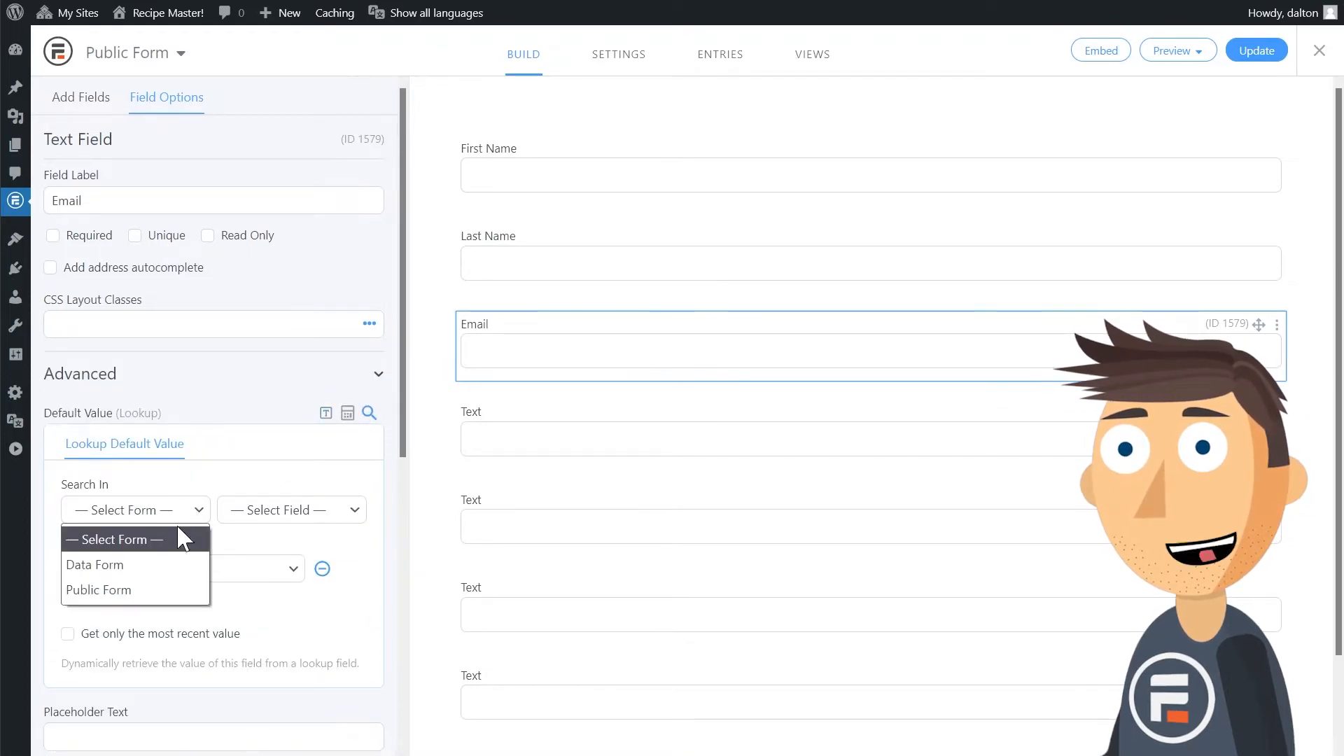
{"action": "left_click", "coordinate": [180, 562]}
{"action": "left_click", "coordinate": [287, 510]}
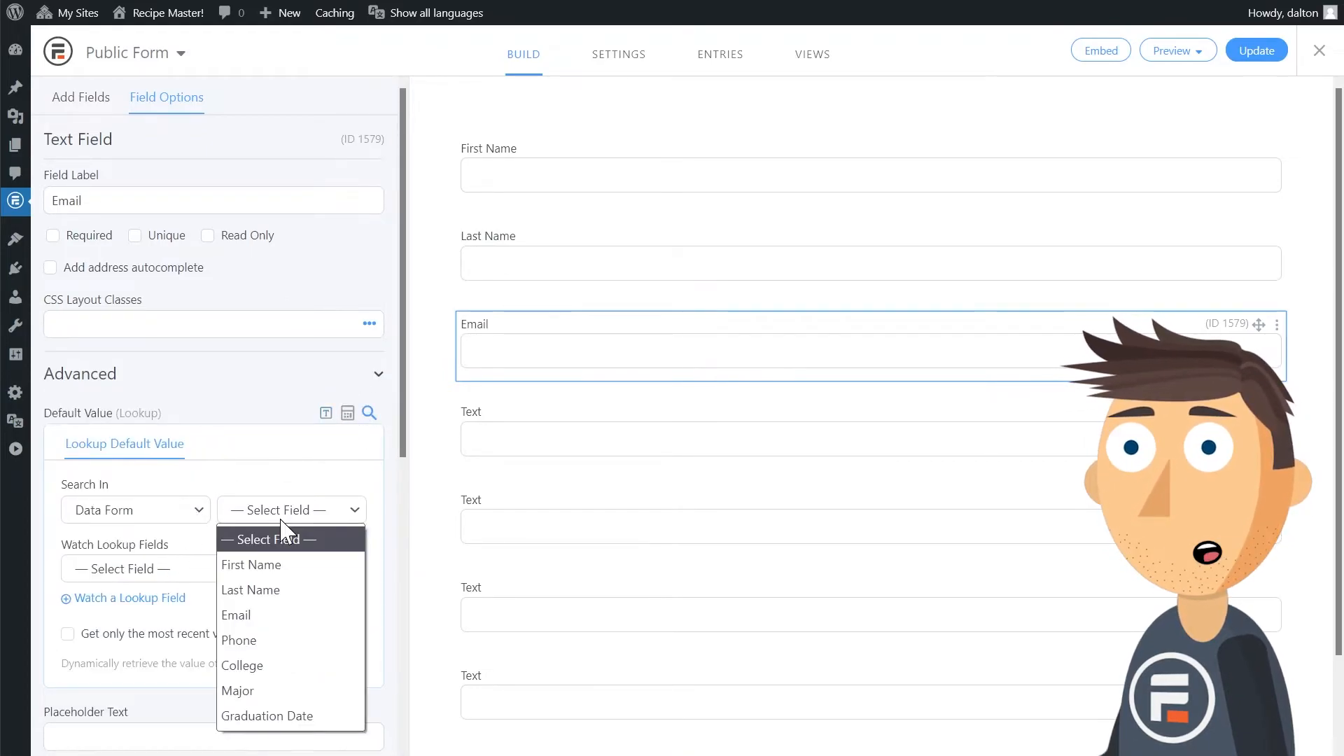
{"action": "left_click", "coordinate": [273, 616]}
Make the Email field's lookup default value watch both the First Name and Last Name lookup fields.
{"action": "left_click", "coordinate": [289, 574]}
{"action": "left_click", "coordinate": [262, 623]}
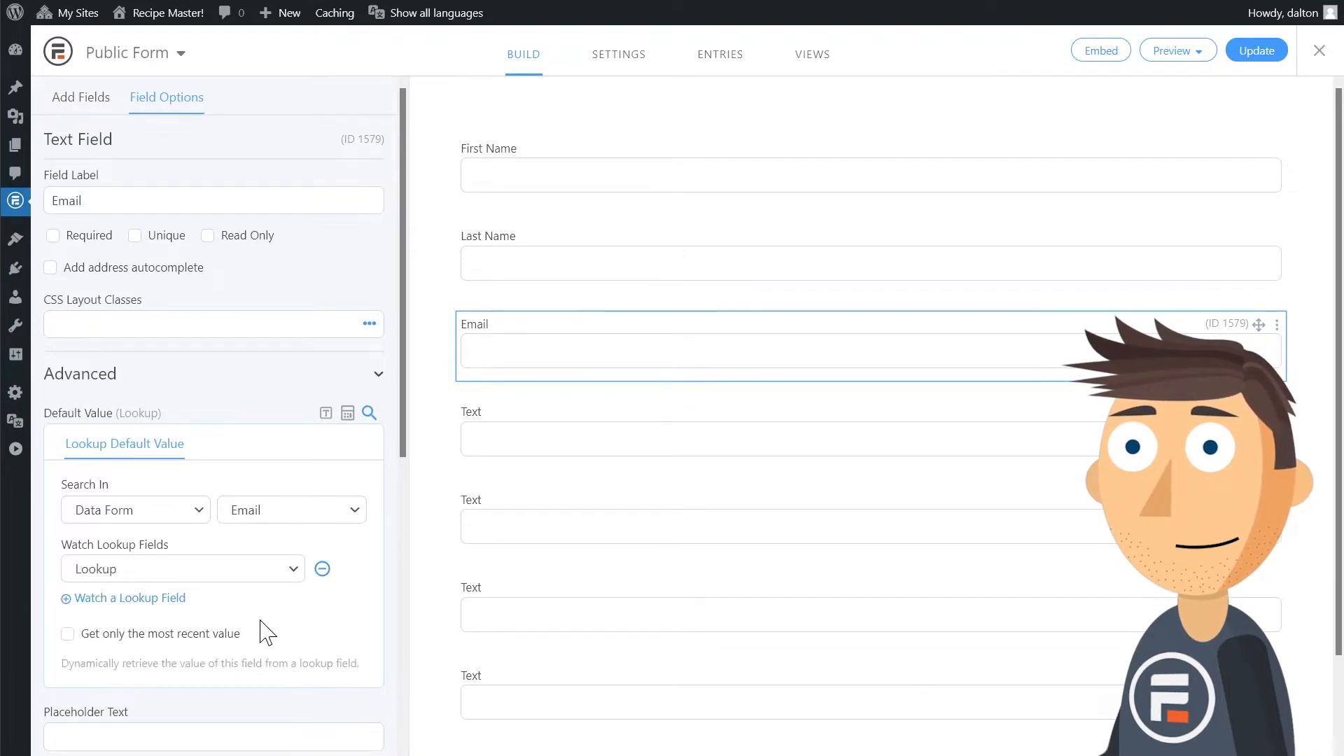
{"action": "left_click", "coordinate": [183, 600]}
{"action": "left_click", "coordinate": [233, 602]}
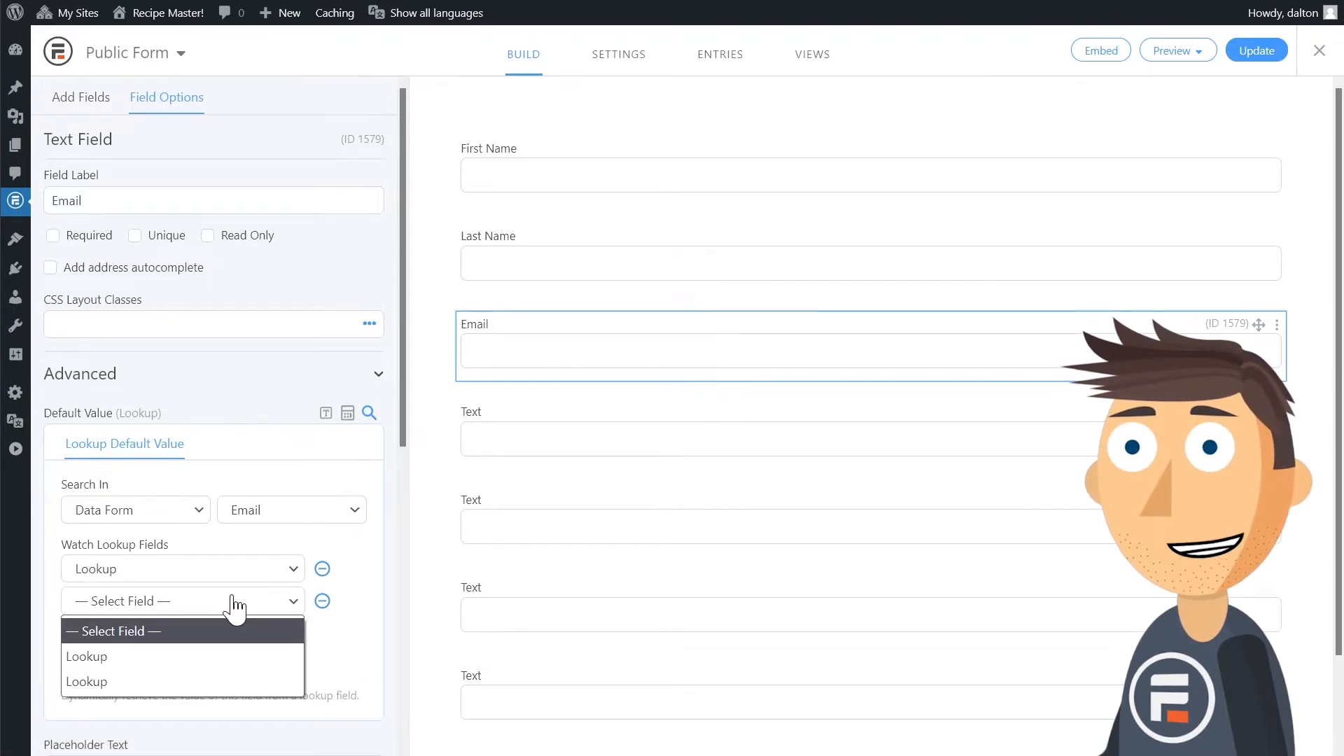
{"action": "left_click", "coordinate": [235, 681]}
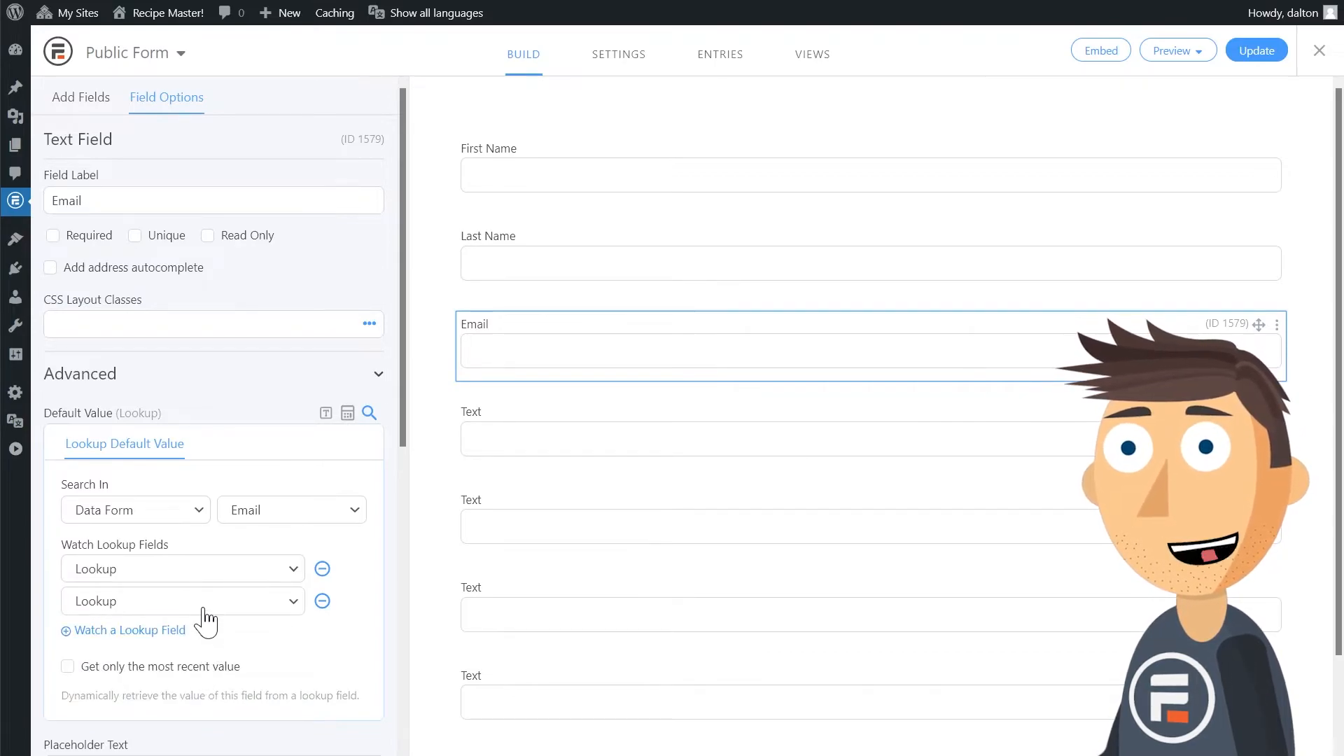
Save the form and reopen the Email field's advanced options to check its watched lookup fields.
{"action": "left_click", "coordinate": [1256, 53]}
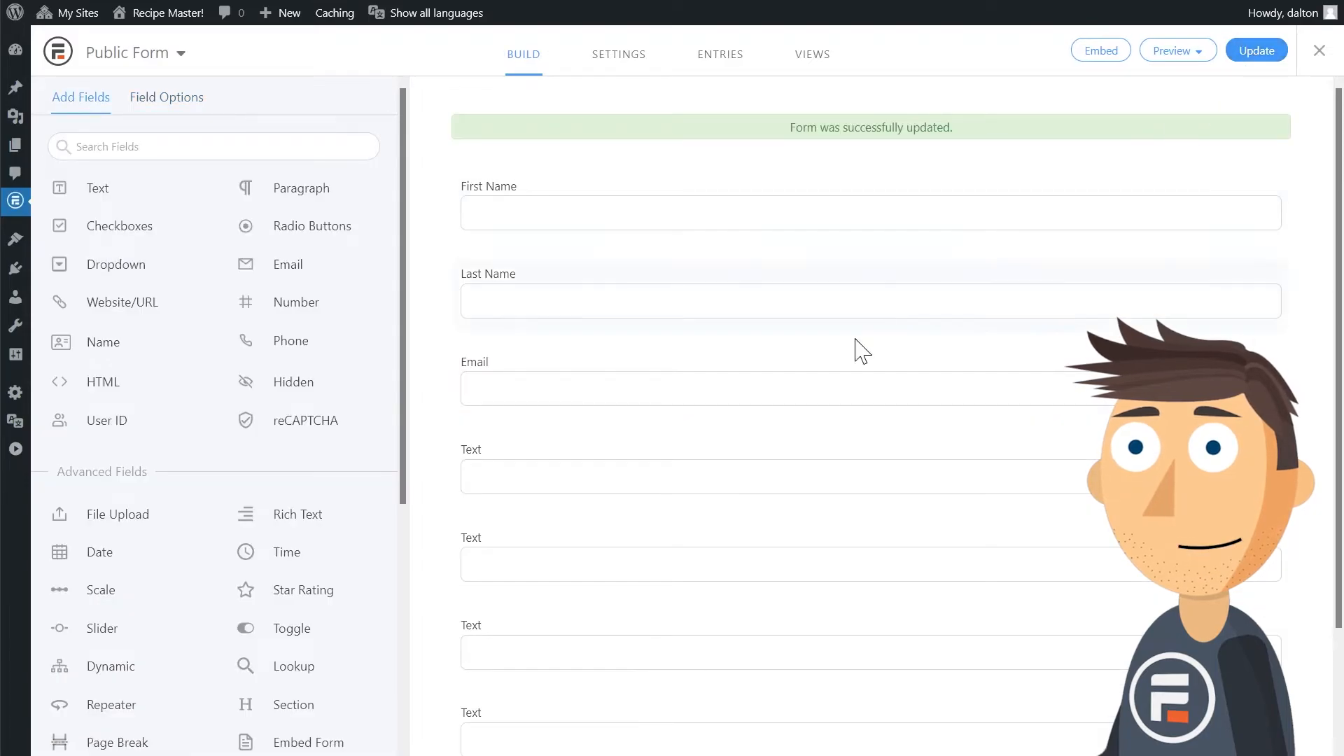
{"action": "left_click", "coordinate": [603, 378]}
{"action": "left_click", "coordinate": [314, 385]}
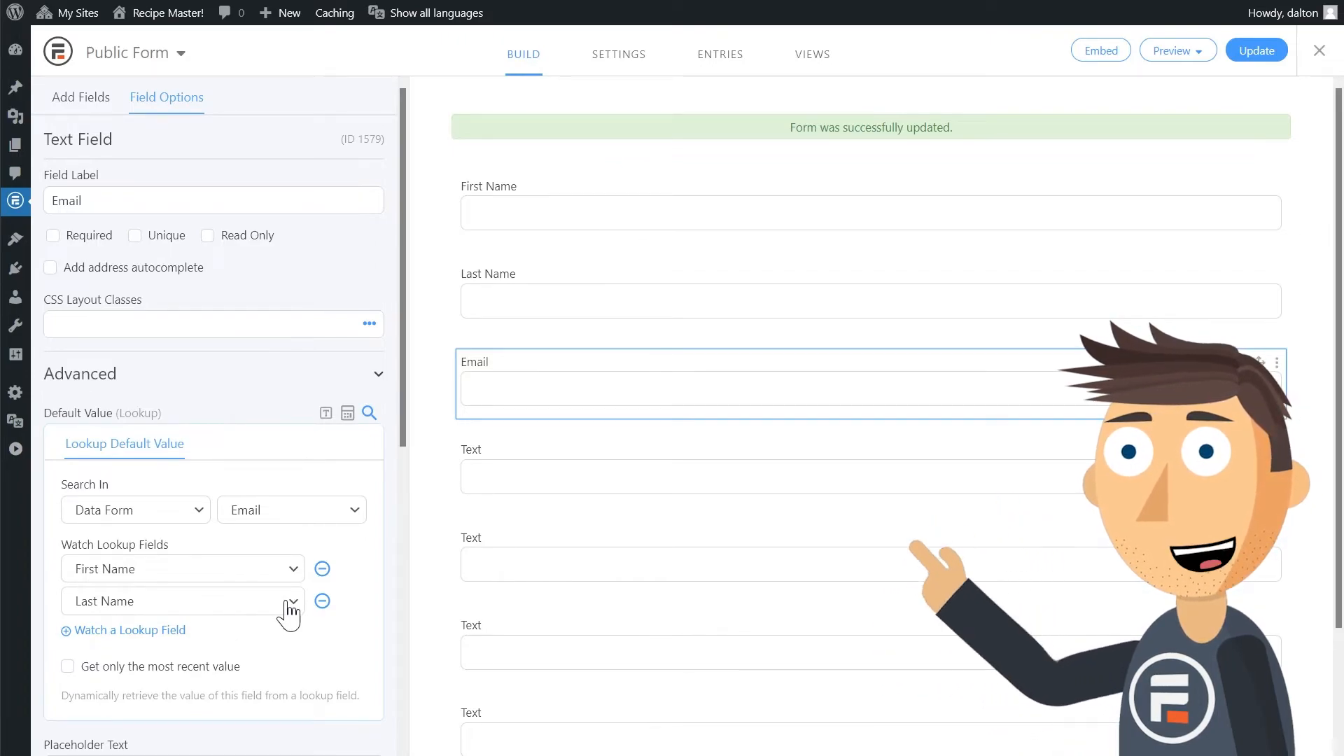
Label the text field below Email as Phone and give it a lookup default value from Data Form's Phone field.
{"action": "scroll", "coordinate": [703, 517], "scroll_direction": "down", "scroll_amount": 2}
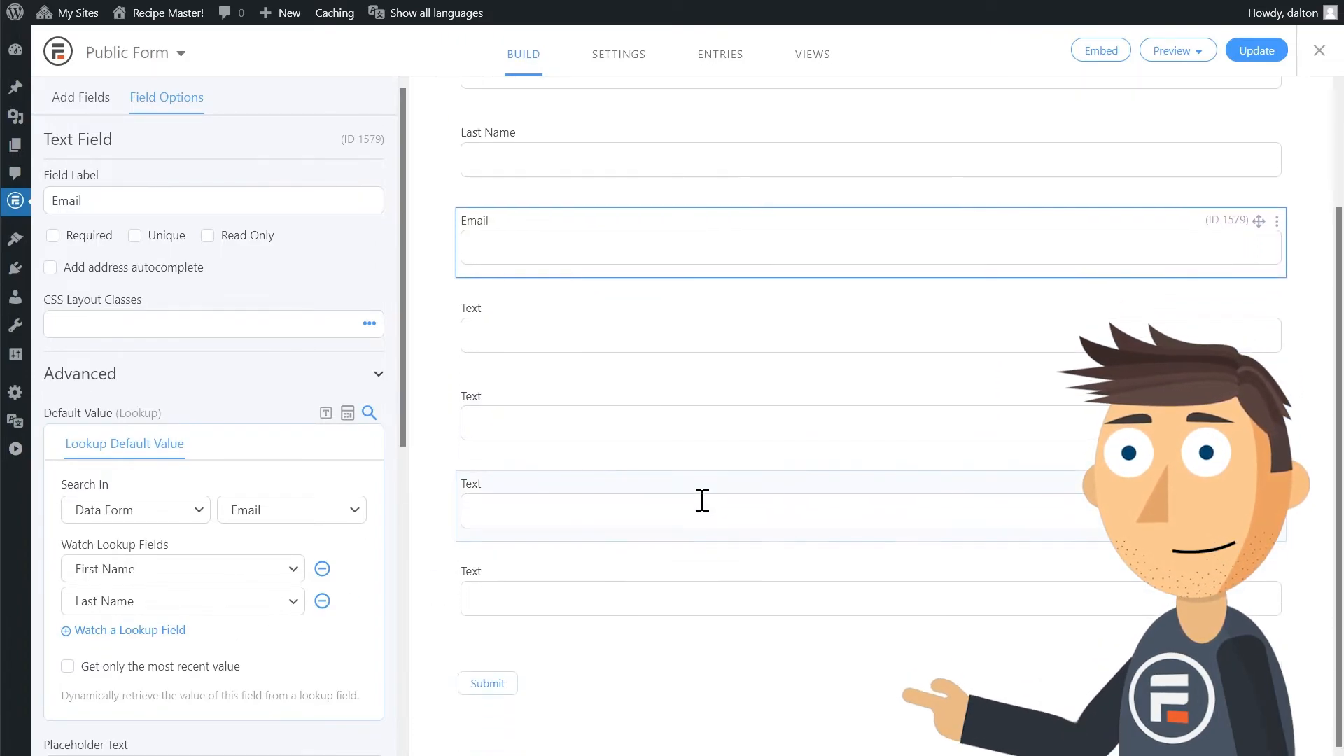
{"action": "left_click", "coordinate": [608, 321]}
{"action": "type", "text": "Phone"}
{"action": "left_click", "coordinate": [378, 373]}
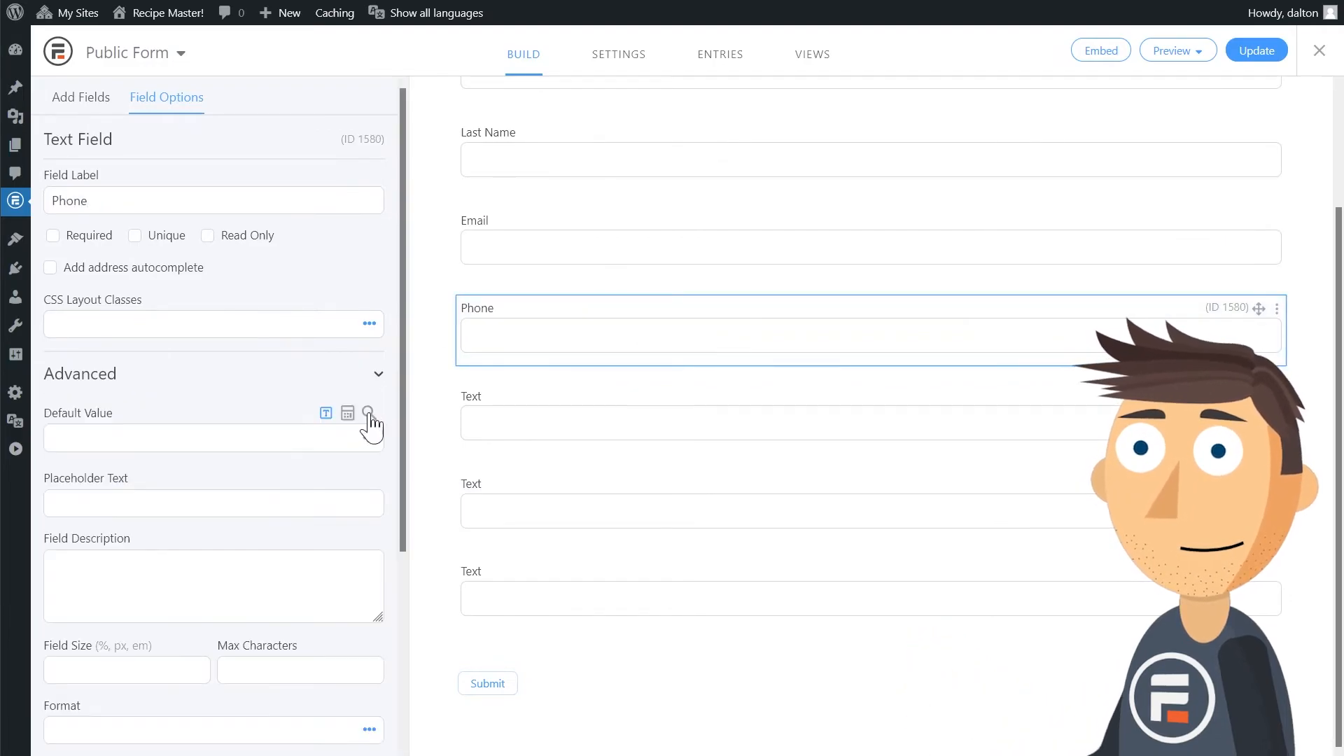
{"action": "left_click", "coordinate": [369, 414]}
{"action": "left_click", "coordinate": [168, 510]}
{"action": "left_click", "coordinate": [167, 564]}
{"action": "left_click", "coordinate": [259, 512]}
{"action": "left_click", "coordinate": [253, 639]}
Set the Phone field to watch the First Name and Last Name lookup fields.
{"action": "left_click", "coordinate": [245, 568]}
{"action": "left_click", "coordinate": [241, 623]}
{"action": "left_click", "coordinate": [140, 598]}
{"action": "left_click", "coordinate": [185, 601]}
{"action": "left_click", "coordinate": [187, 682]}
Label the text field below Phone as College, with a lookup default value from Data Form's College field.
{"action": "left_click", "coordinate": [509, 407]}
{"action": "type", "text": "College"}
{"action": "left_click", "coordinate": [377, 373]}
{"action": "left_click", "coordinate": [369, 413]}
{"action": "left_click", "coordinate": [245, 664]}
Set the College field to watch the First Name and Last Name lookup fields.
{"action": "left_click", "coordinate": [231, 569]}
{"action": "left_click", "coordinate": [227, 623]}
{"action": "left_click", "coordinate": [164, 598]}
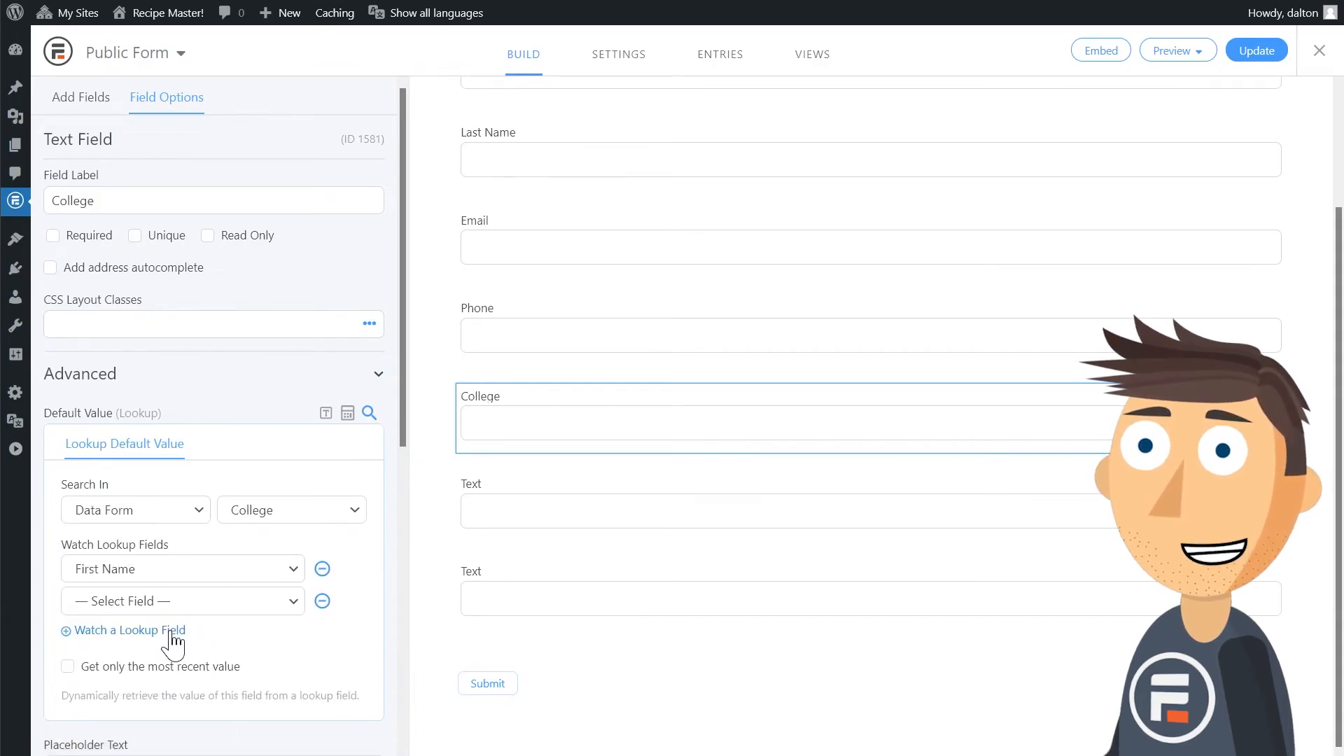
{"action": "left_click", "coordinate": [179, 602]}
{"action": "left_click", "coordinate": [178, 681]}
Label the text field below College as Major, with a lookup default value from Data Form's Major field.
{"action": "left_click", "coordinate": [555, 485]}
{"action": "type", "text": "Major"}
{"action": "left_click", "coordinate": [378, 373]}
{"action": "left_click", "coordinate": [368, 413]}
{"action": "left_click", "coordinate": [168, 510]}
{"action": "left_click", "coordinate": [168, 564]}
{"action": "left_click", "coordinate": [258, 512]}
{"action": "left_click", "coordinate": [245, 679]}
Set the Major field to watch the First Name and Last Name lookup fields.
{"action": "left_click", "coordinate": [231, 569]}
{"action": "left_click", "coordinate": [228, 623]}
{"action": "left_click", "coordinate": [189, 602]}
{"action": "left_click", "coordinate": [221, 678]}
Label the last text field Graduation Date, with a lookup default value from Data Form's Graduation Date field.
{"action": "left_click", "coordinate": [532, 576]}
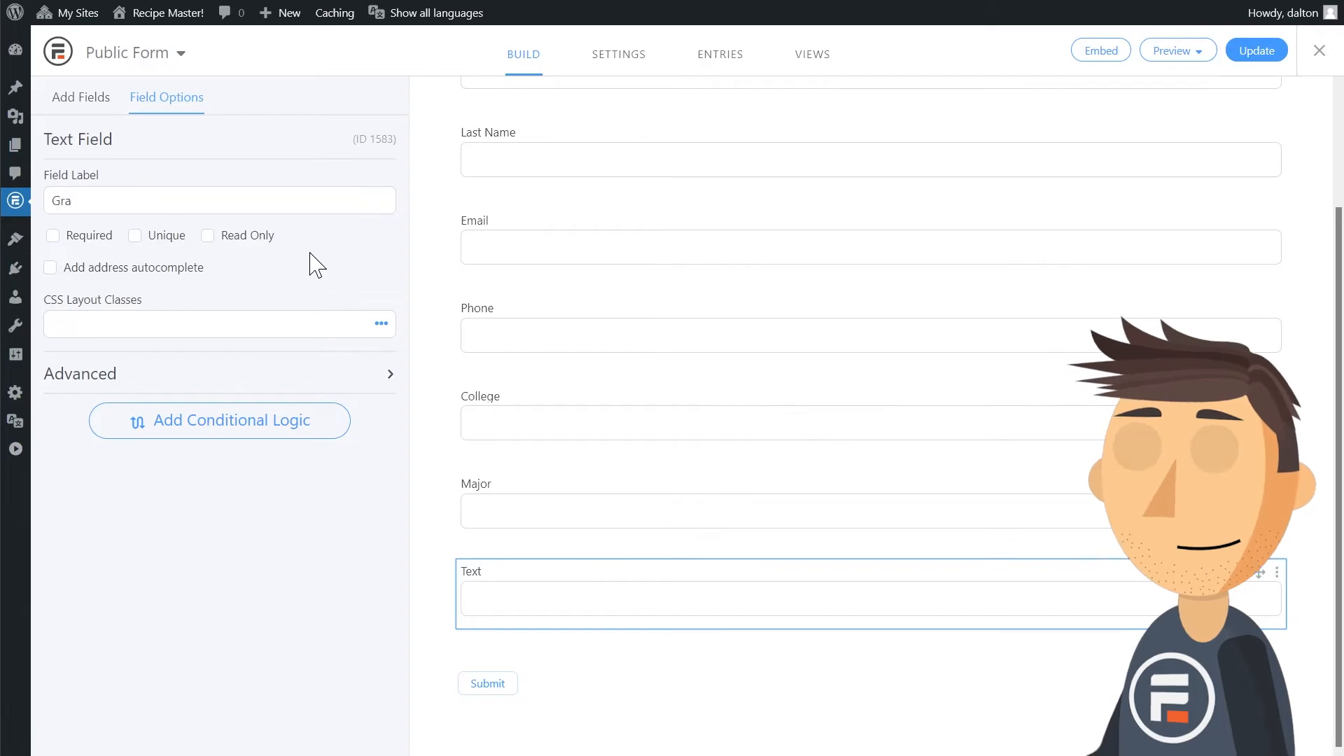
{"action": "left_click", "coordinate": [315, 373]}
{"action": "left_click", "coordinate": [369, 413]}
{"action": "left_click", "coordinate": [168, 510]}
{"action": "left_click", "coordinate": [177, 564]}
{"action": "left_click", "coordinate": [269, 510]}
{"action": "left_click", "coordinate": [270, 715]}
Set the Graduation Date field to watch First Name and Last Name, and save the form.
{"action": "left_click", "coordinate": [242, 569]}
{"action": "left_click", "coordinate": [241, 623]}
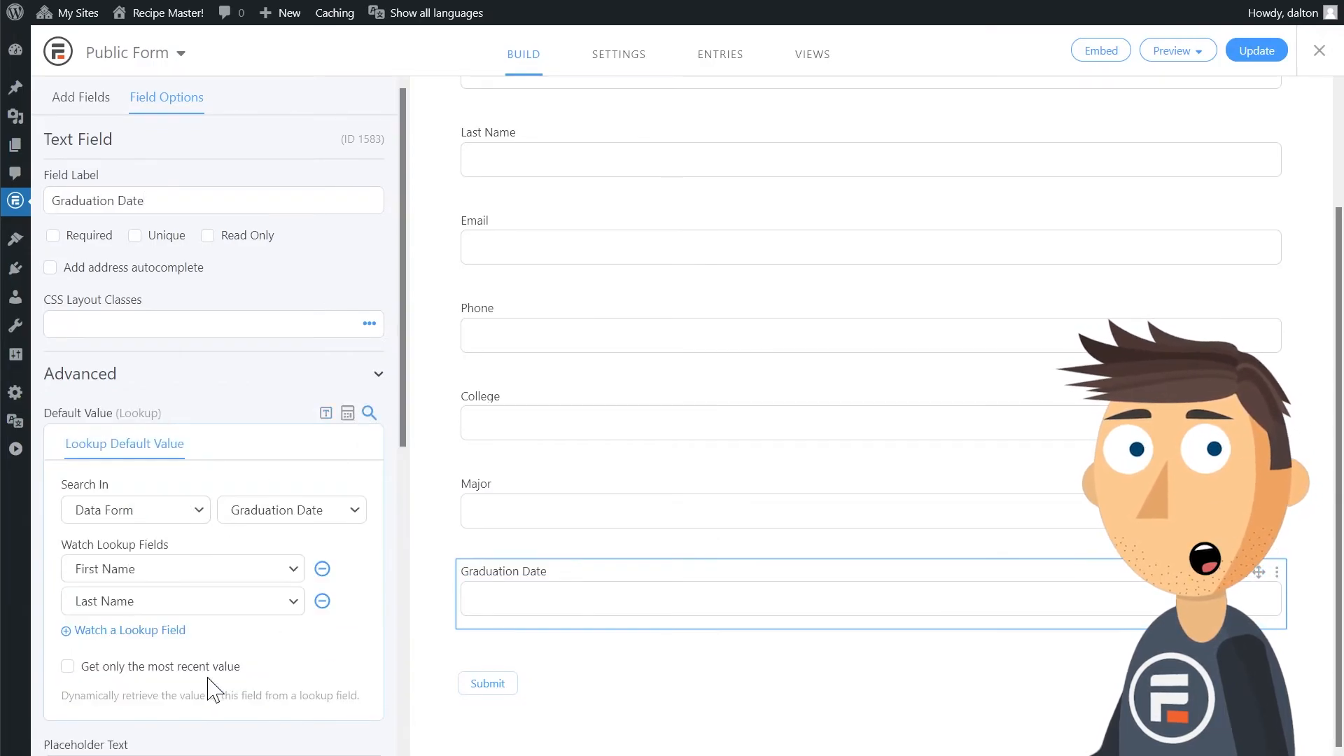
{"action": "left_click", "coordinate": [1259, 50]}
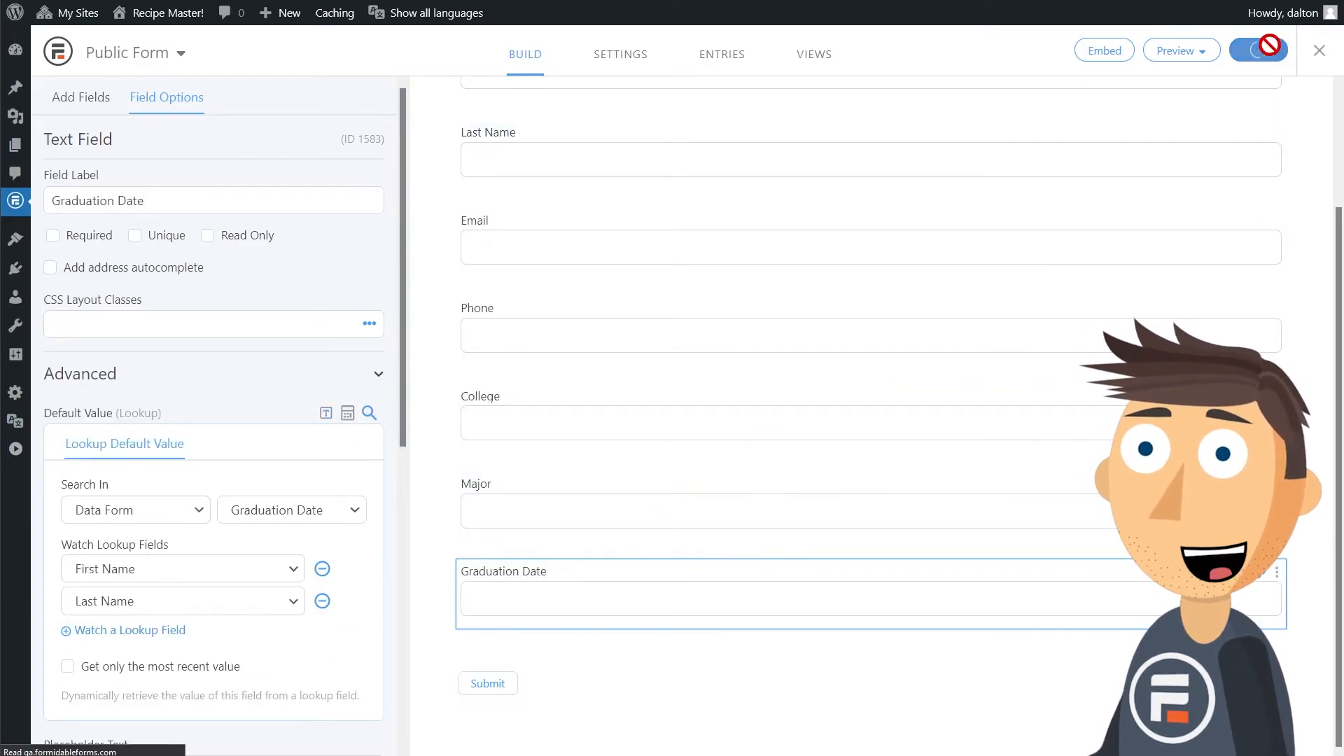
Preview Public Form on a blank page and enter a person's first and last name to test the lookup defaults.
{"action": "left_click", "coordinate": [1170, 51]}
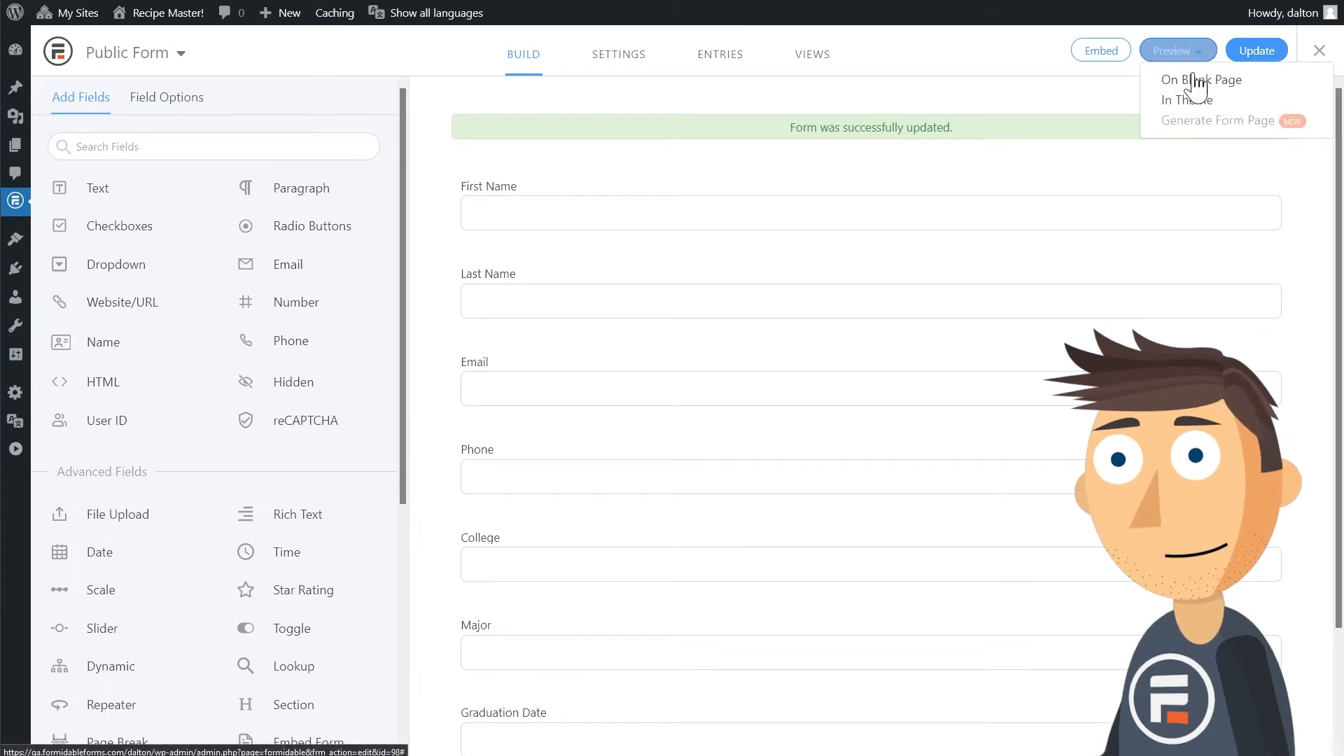
{"action": "left_click", "coordinate": [1199, 82]}
{"action": "left_click", "coordinate": [777, 57]}
{"action": "type", "text": "John"}
{"action": "left_click", "coordinate": [764, 146]}
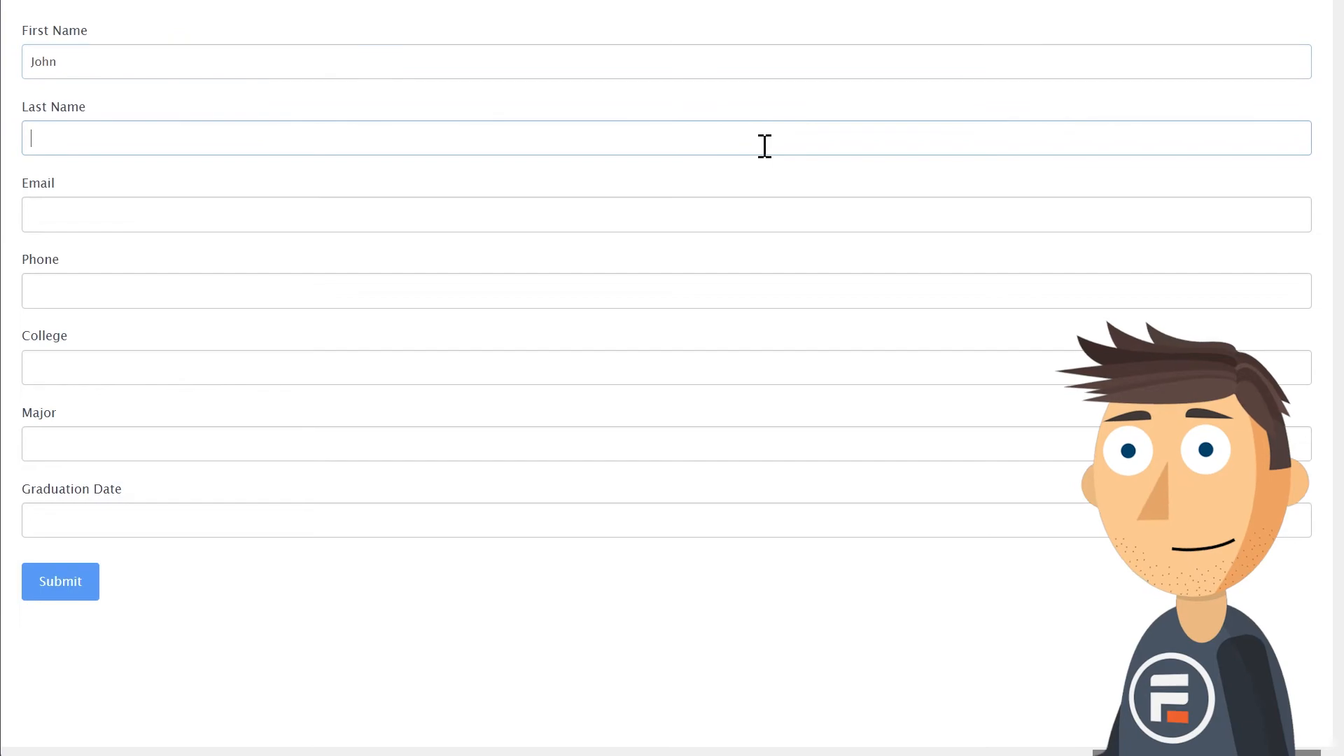
{"action": "left_click", "coordinate": [714, 228]}
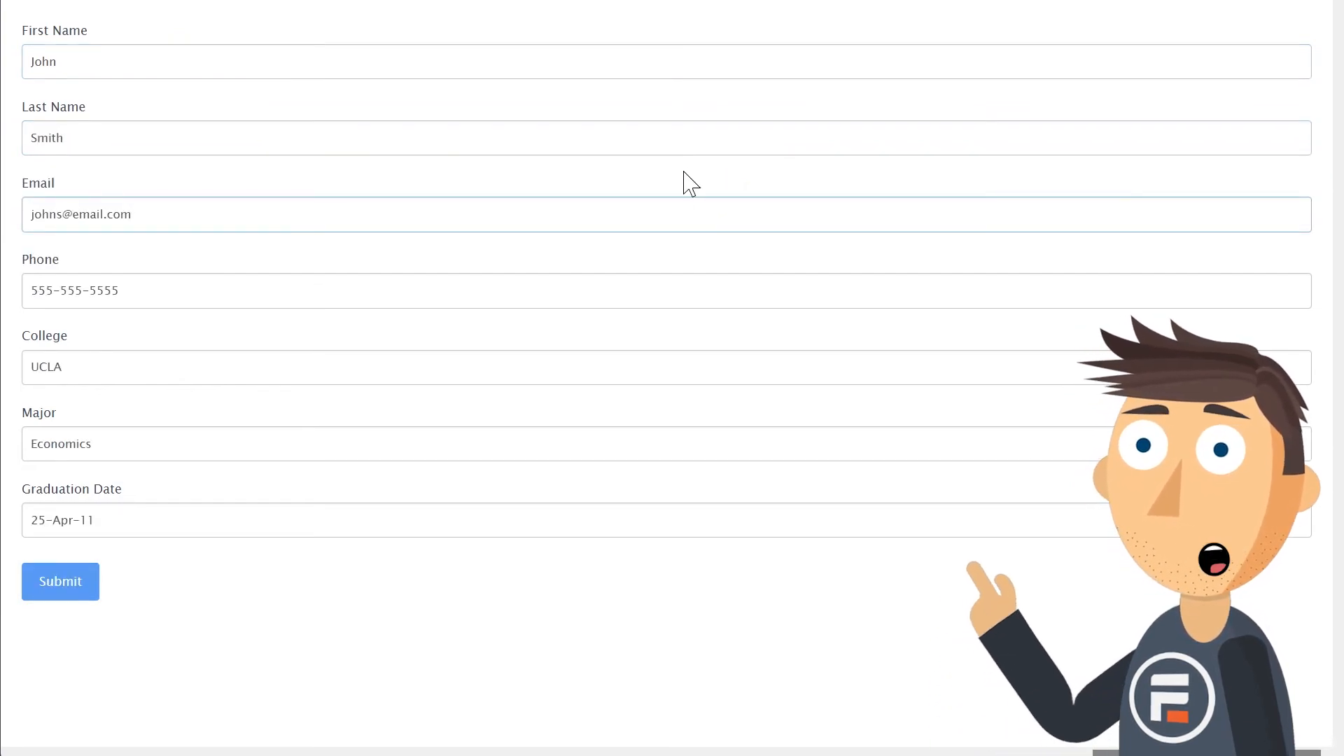